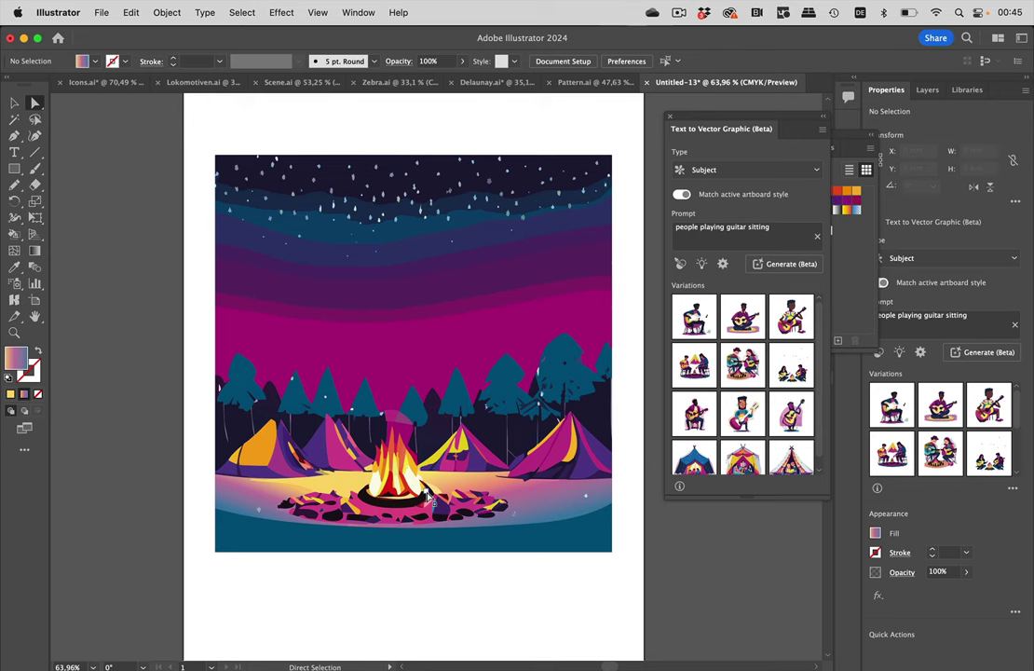
{"action": "scroll", "coordinate": [430, 494], "scroll_direction": "up", "scroll_amount": 5}
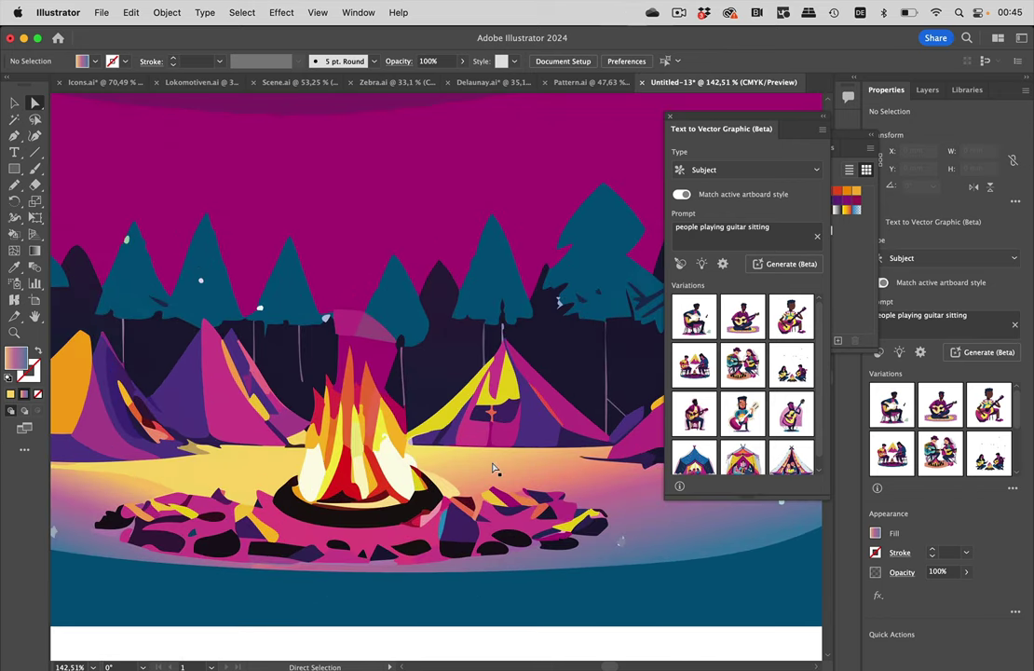
{"action": "left_click", "coordinate": [545, 473]}
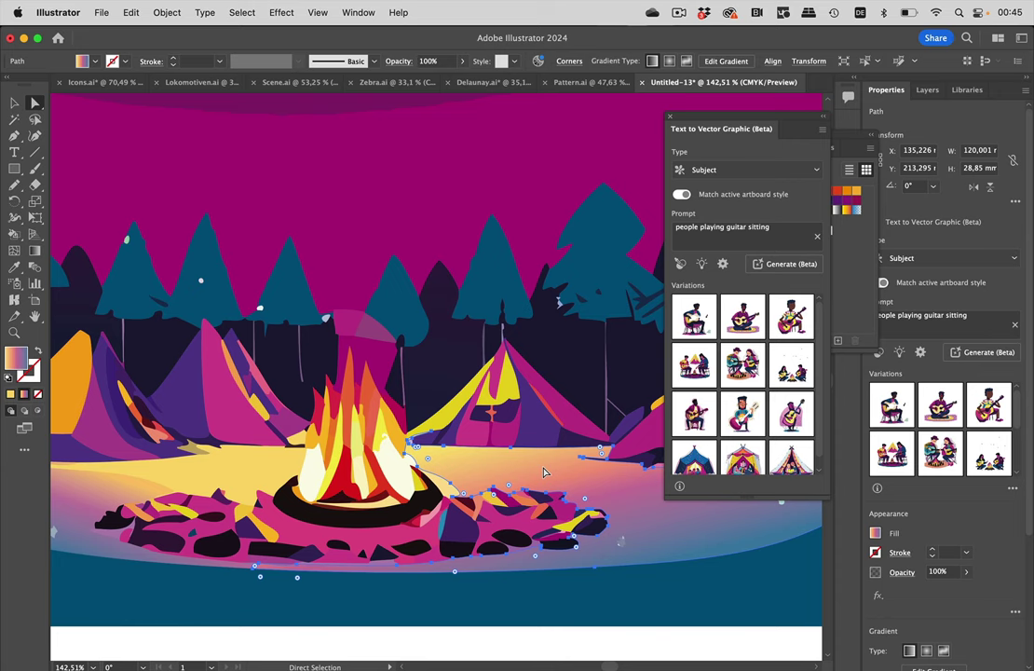
{"action": "scroll", "coordinate": [541, 377], "scroll_direction": "down", "scroll_amount": 3}
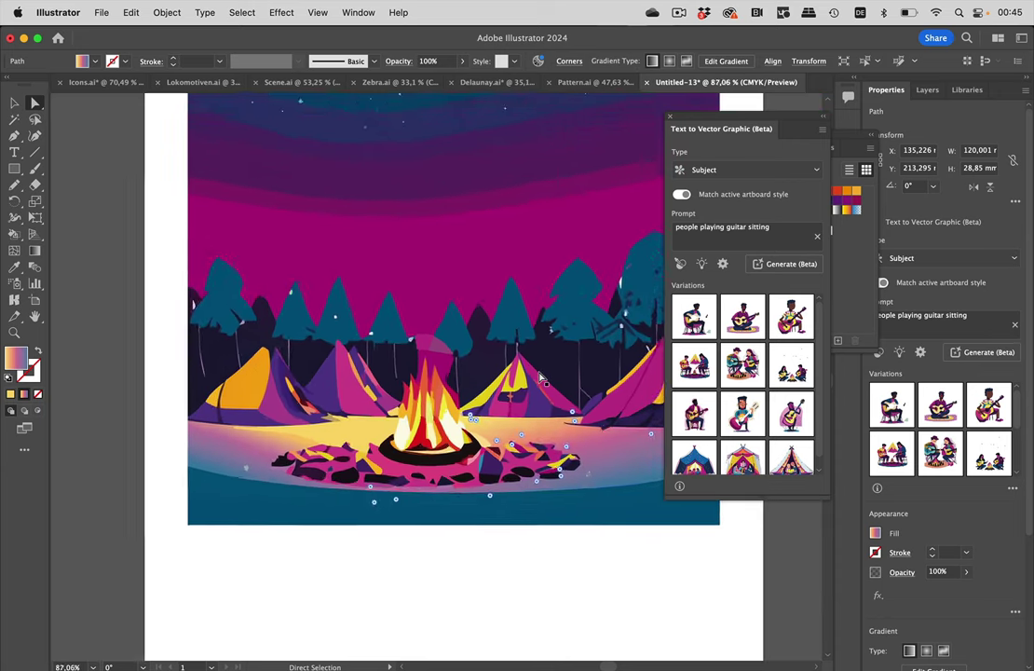
{"action": "scroll", "coordinate": [540, 377], "scroll_direction": "up", "scroll_amount": 1}
{"action": "scroll", "coordinate": [540, 377], "scroll_direction": "right", "scroll_amount": 1}
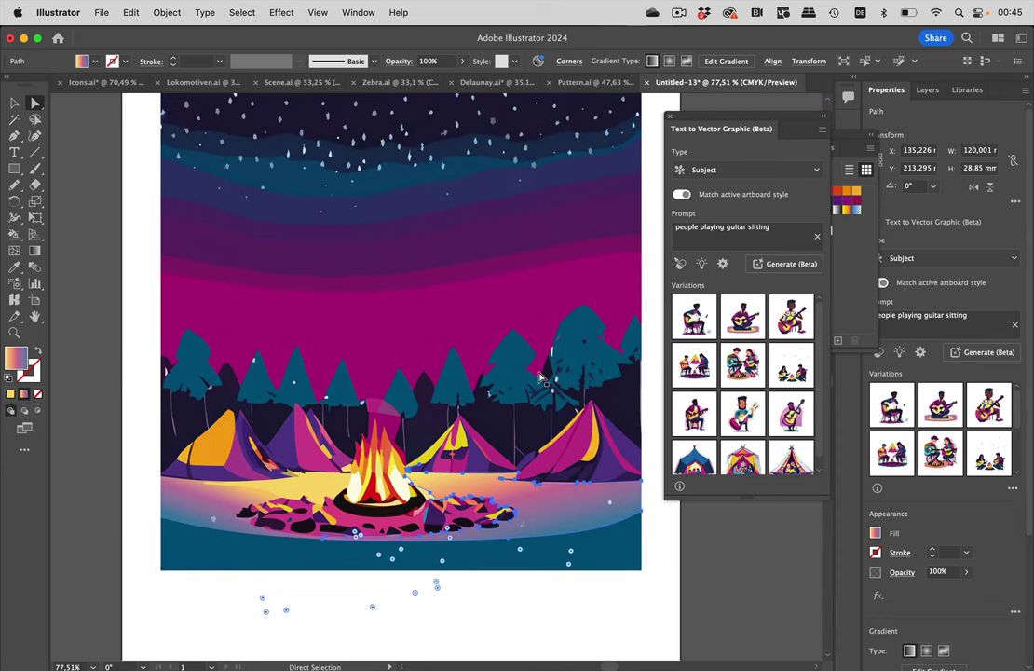
{"action": "left_click", "coordinate": [653, 293]}
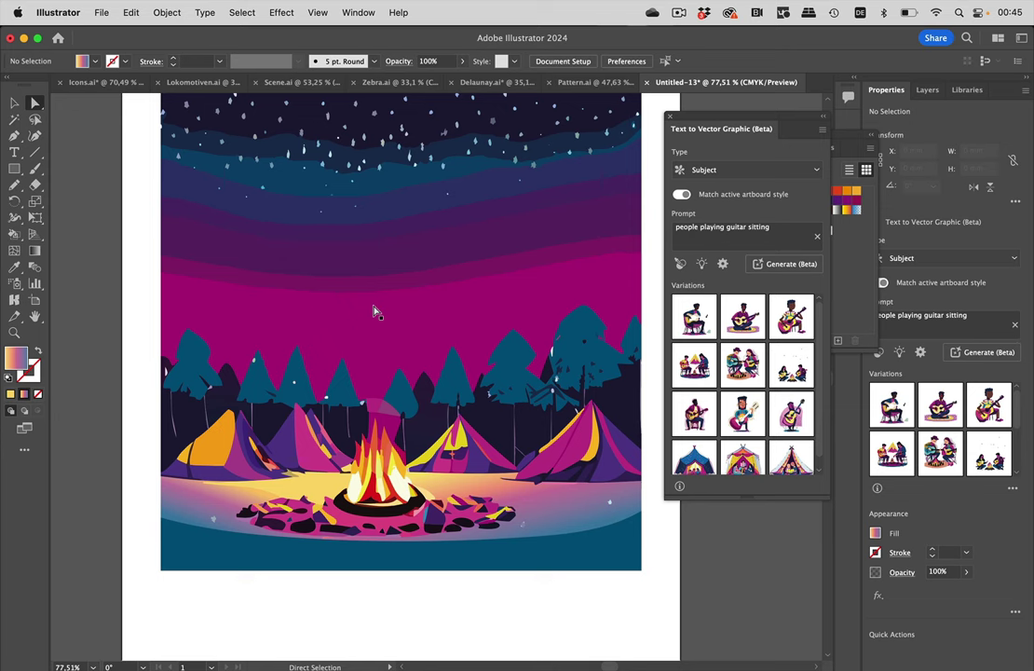
{"action": "scroll", "coordinate": [376, 311], "scroll_direction": "right", "scroll_amount": 3}
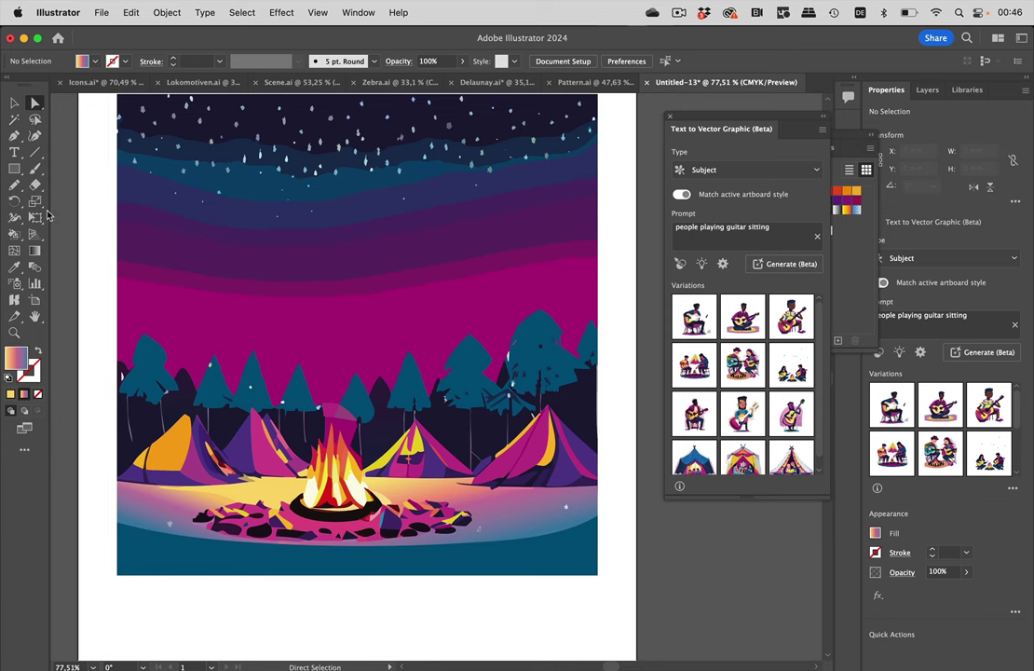
Draw a rectangle right of the campfire and generate a seated guitar-playing person into it
{"action": "left_click", "coordinate": [14, 167]}
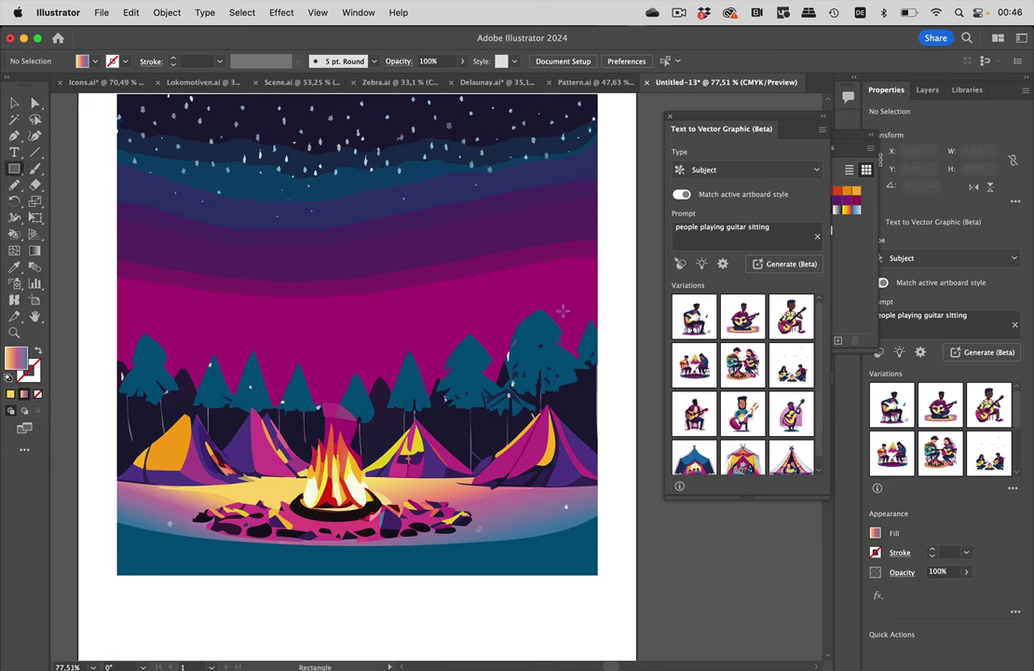
{"action": "left_click_drag", "start_coordinate": [587, 282], "coordinate": [380, 553]}
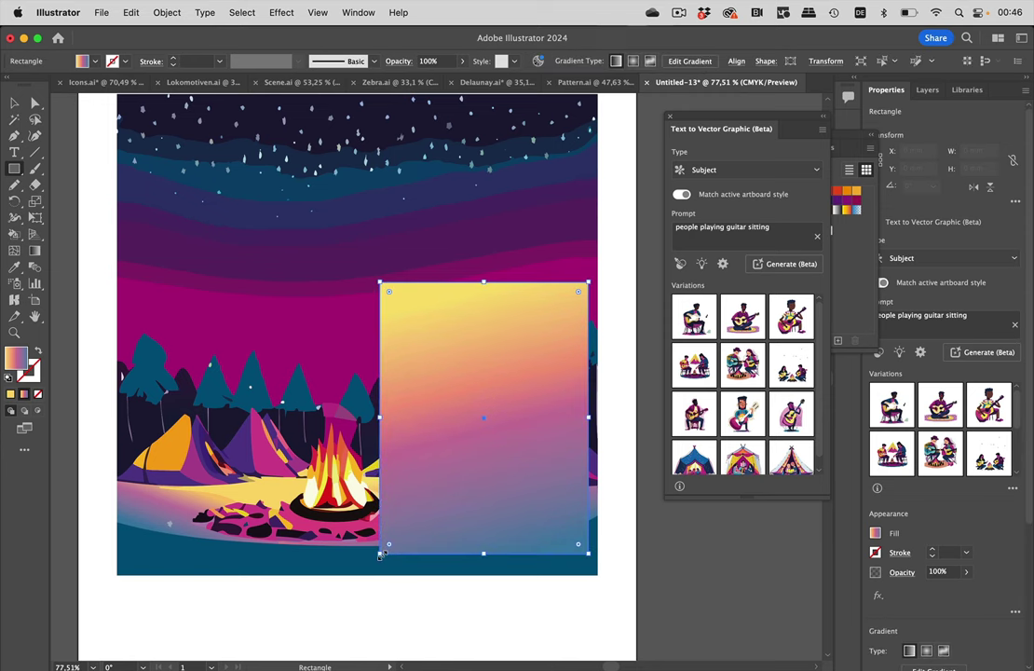
{"action": "left_click", "coordinate": [783, 229]}
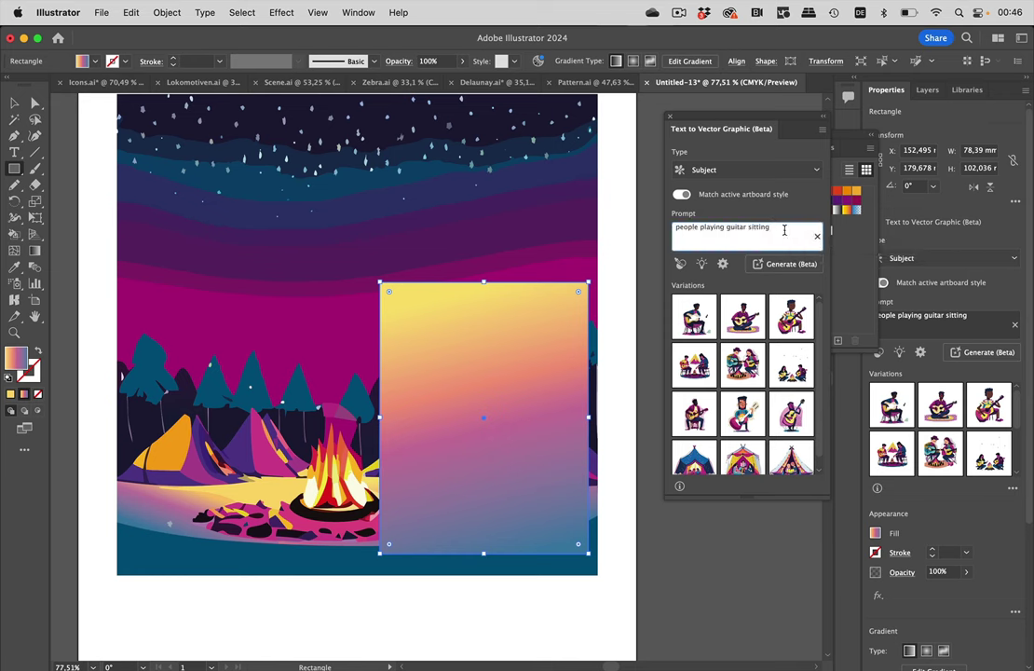
{"action": "left_click", "coordinate": [792, 266]}
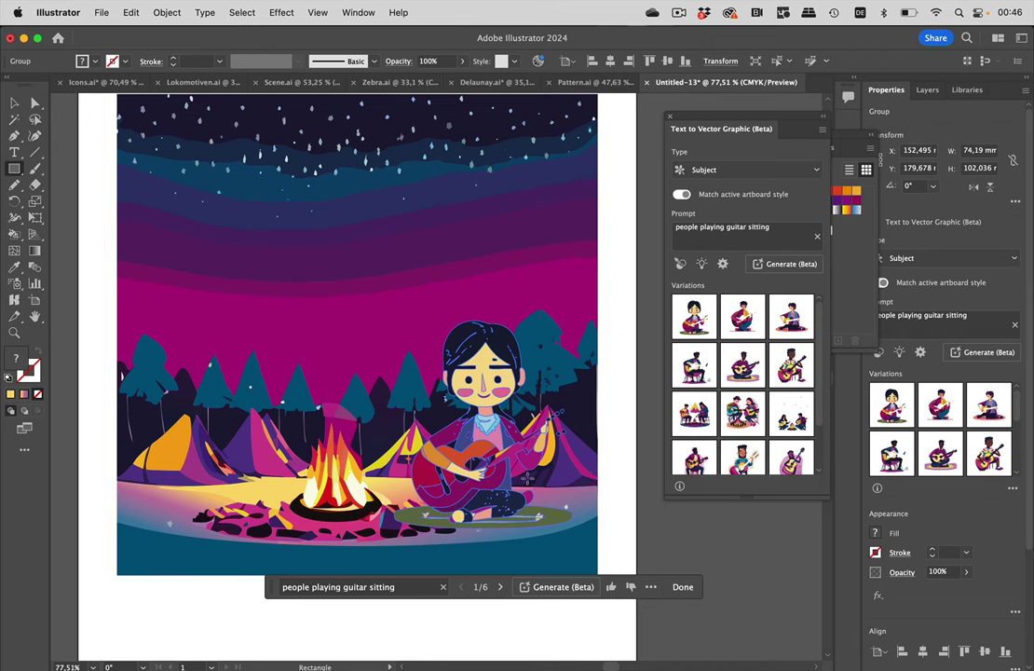
Swap the figure for the second guitar-player variation from the Variations list
{"action": "scroll", "coordinate": [359, 372], "scroll_direction": "up", "scroll_amount": 3}
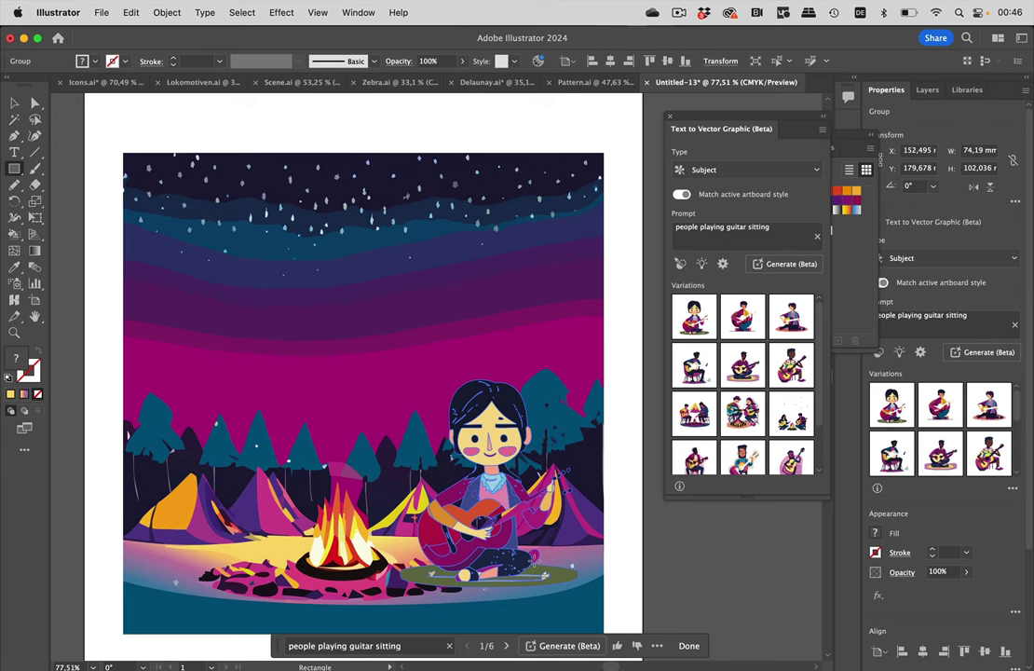
{"action": "scroll", "coordinate": [528, 565], "scroll_direction": "down", "scroll_amount": 3}
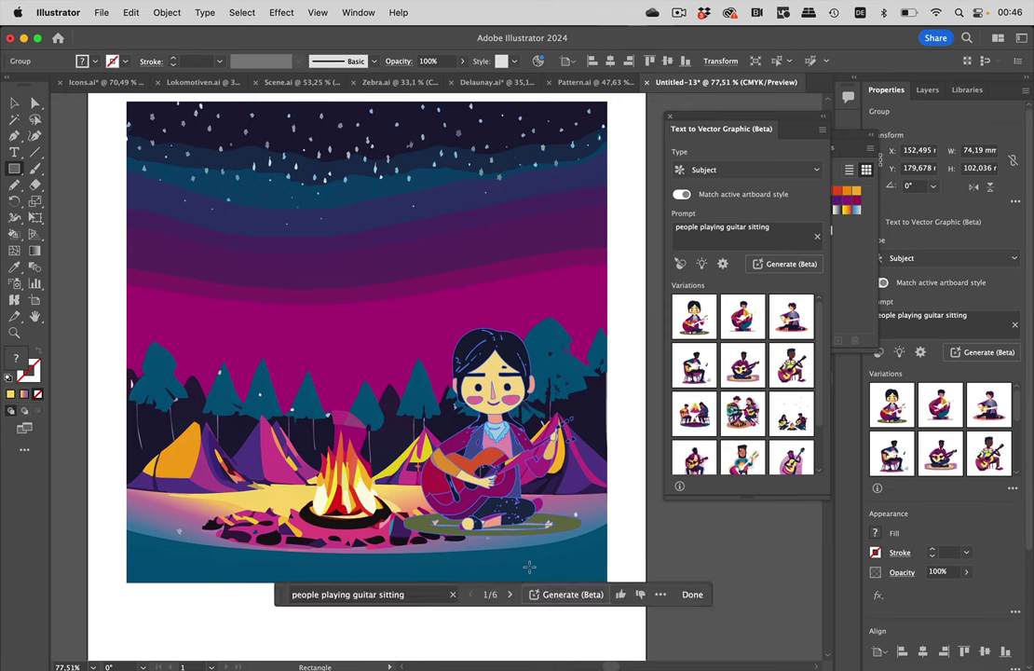
{"action": "left_click", "coordinate": [743, 321]}
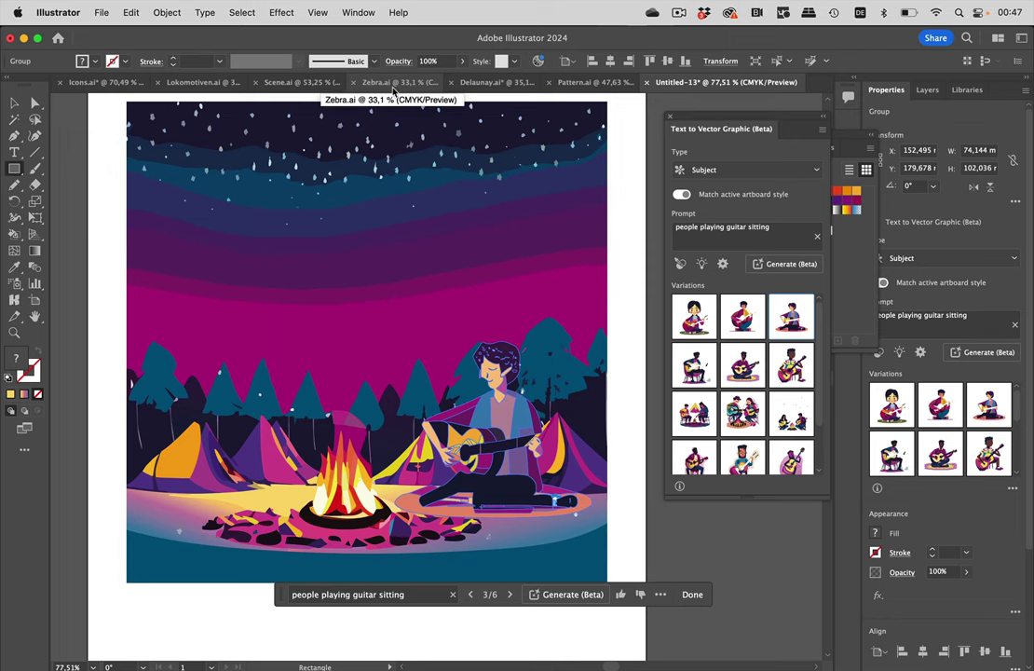
Switch to the Zebra.ai document and zoom in on the zebra drawing
{"action": "left_click", "coordinate": [394, 86]}
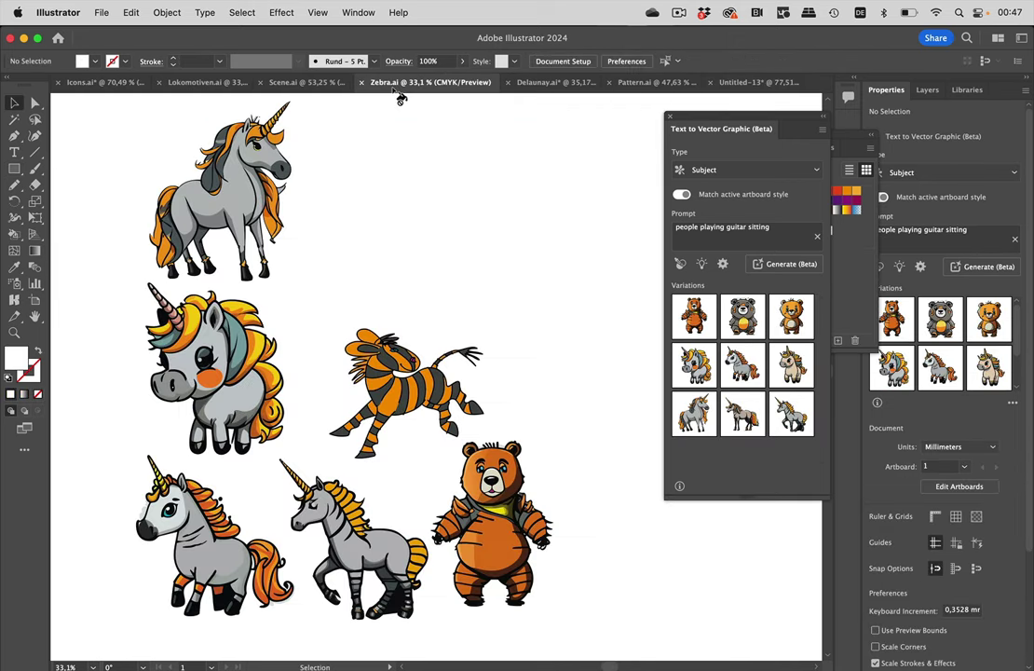
{"action": "scroll", "coordinate": [408, 444], "scroll_direction": "down", "scroll_amount": 1}
{"action": "scroll", "coordinate": [408, 444], "scroll_direction": "left", "scroll_amount": 1}
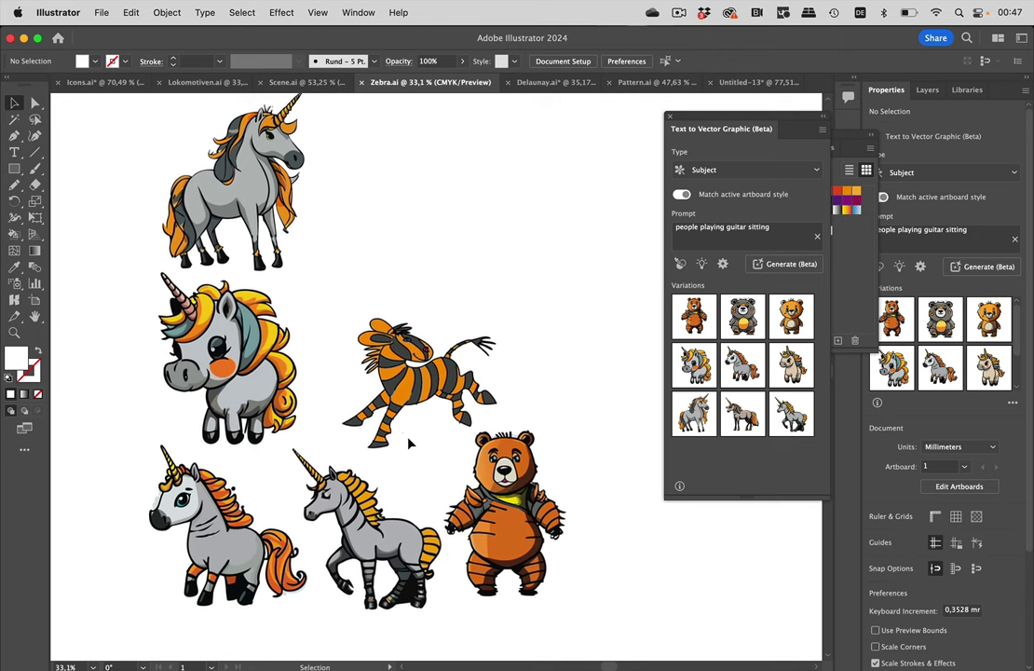
{"action": "scroll", "coordinate": [409, 443], "scroll_direction": "up", "scroll_amount": 3}
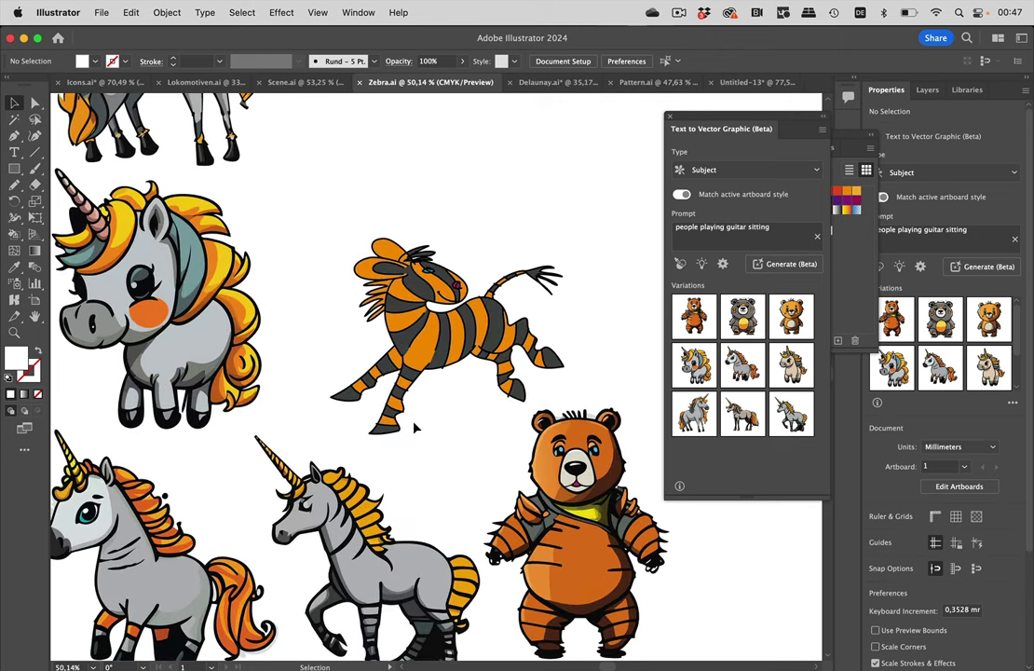
{"action": "scroll", "coordinate": [448, 325], "scroll_direction": "up", "scroll_amount": 6}
Select and deselect the zebra, then toggle Outline view on and back to Preview
{"action": "left_click", "coordinate": [444, 328]}
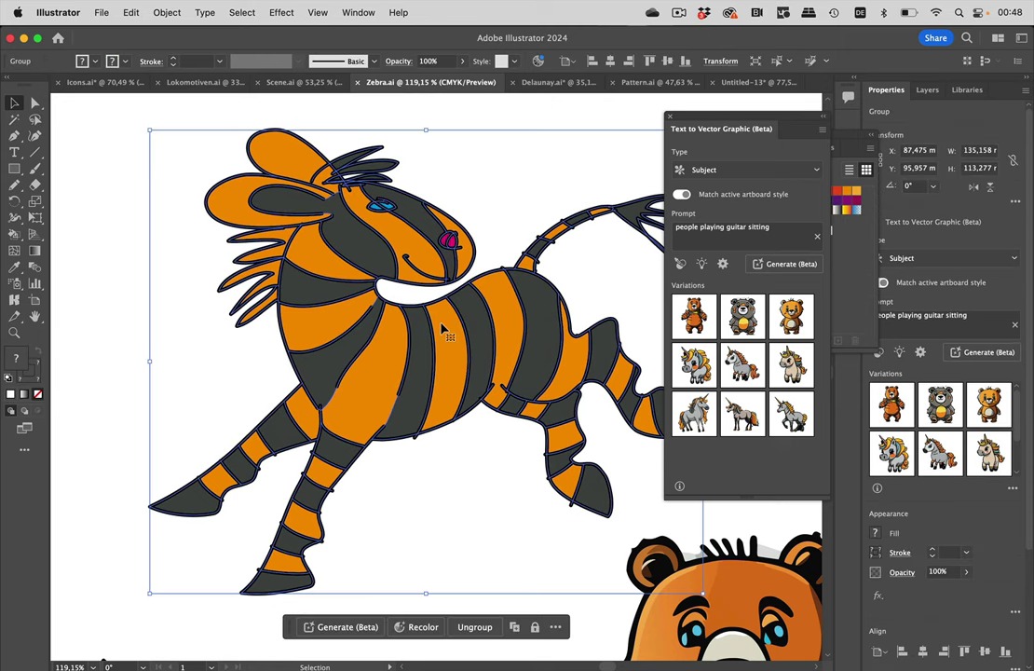
{"action": "left_click", "coordinate": [496, 205]}
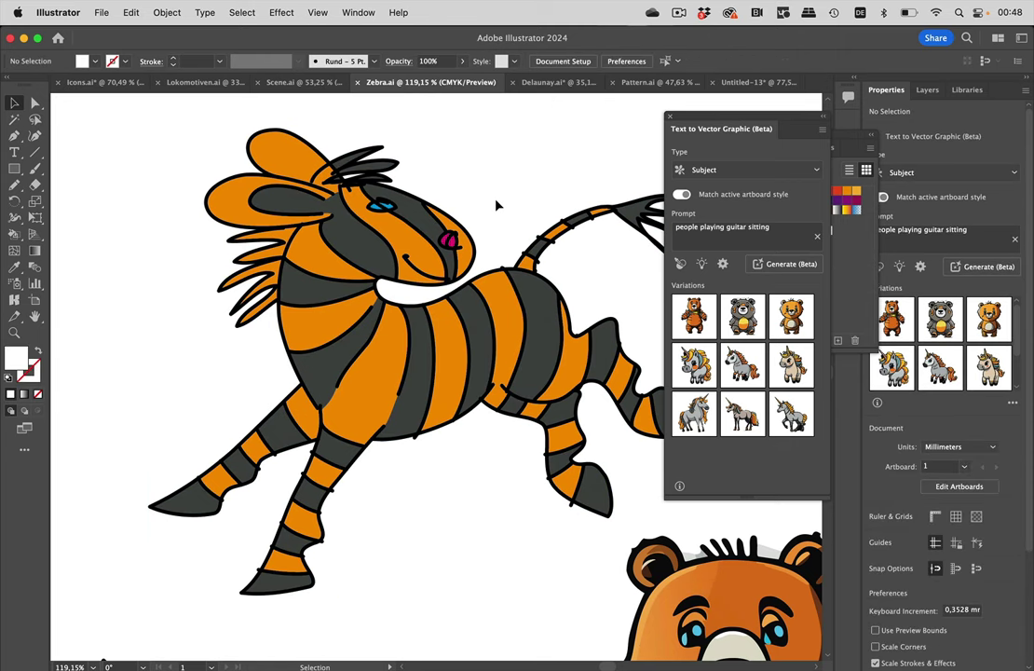
{"action": "key", "text": "super+y"}
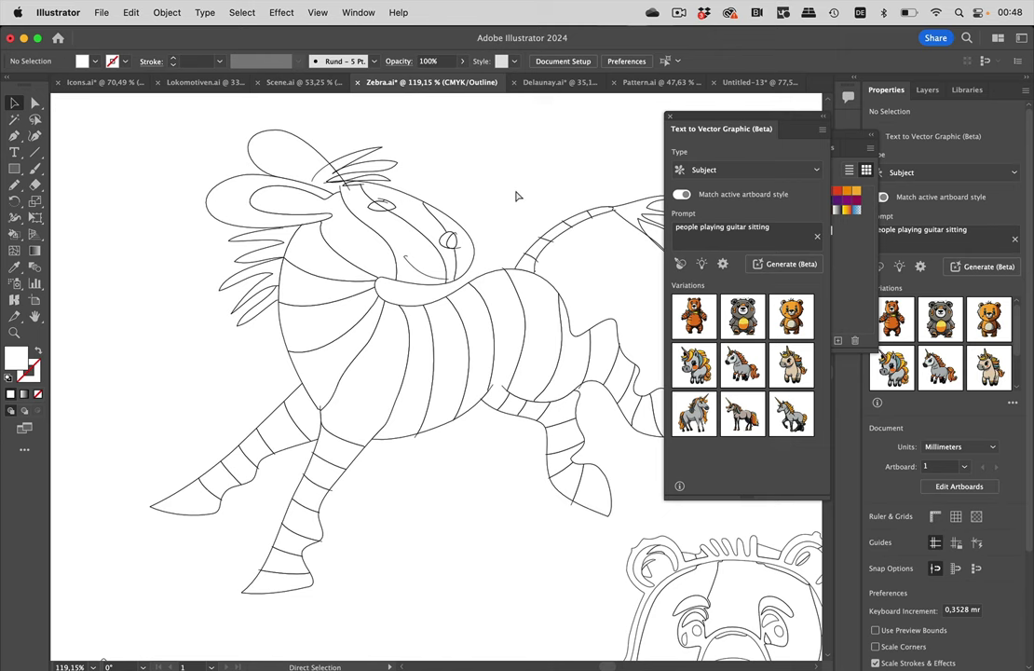
{"action": "key", "text": "super+y"}
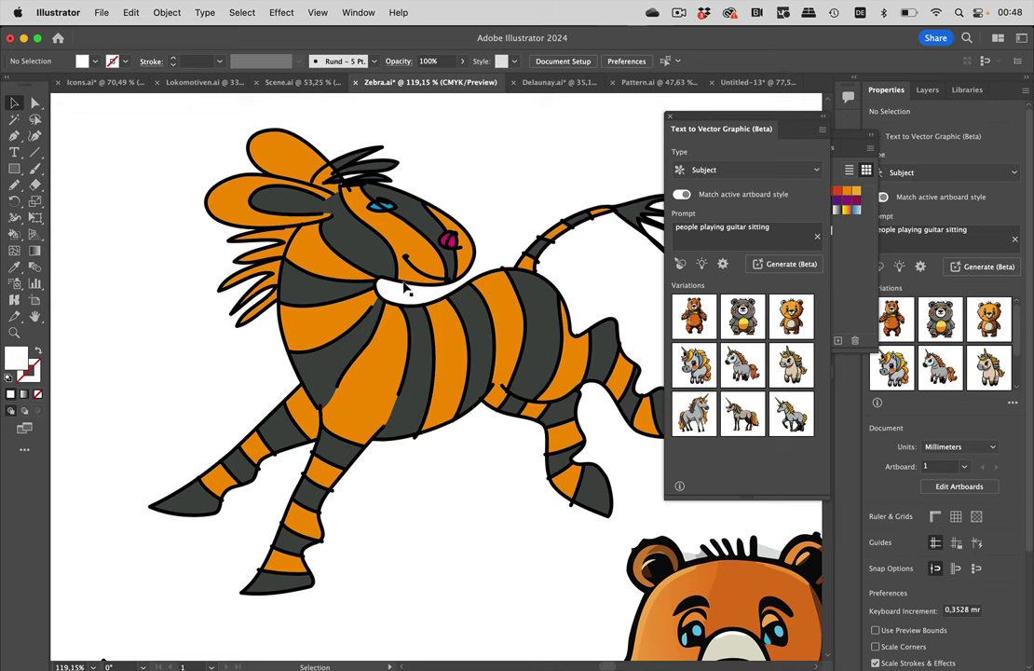
Pan and zoom across the zebra and bear artwork, then bring up the Delaunay.ai document
{"action": "scroll", "coordinate": [377, 303], "scroll_direction": "down", "scroll_amount": 5}
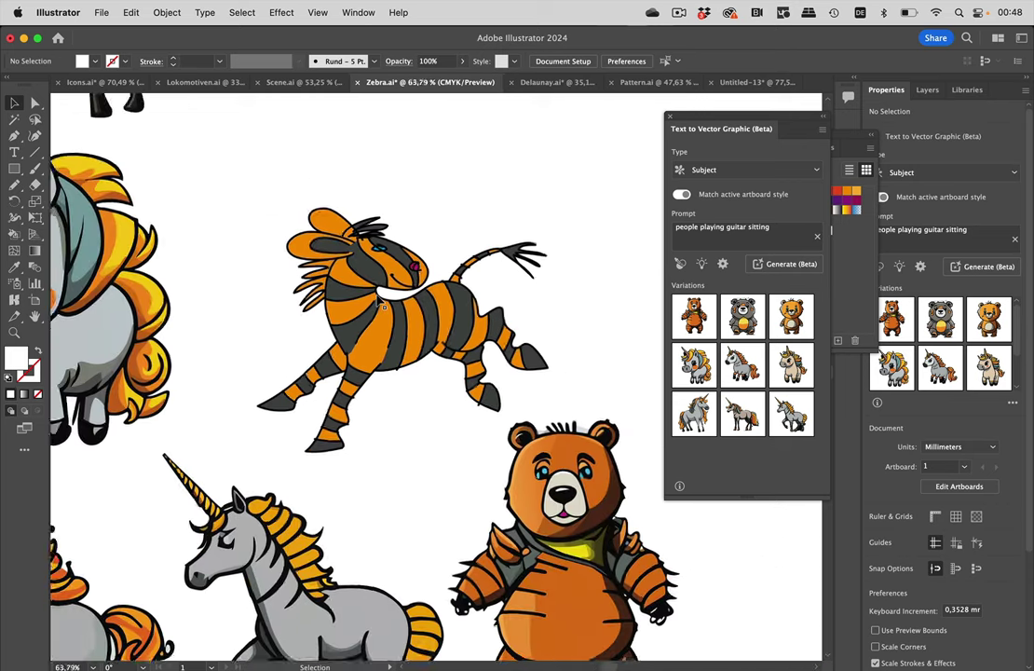
{"action": "scroll", "coordinate": [376, 300], "scroll_direction": "down", "scroll_amount": 3}
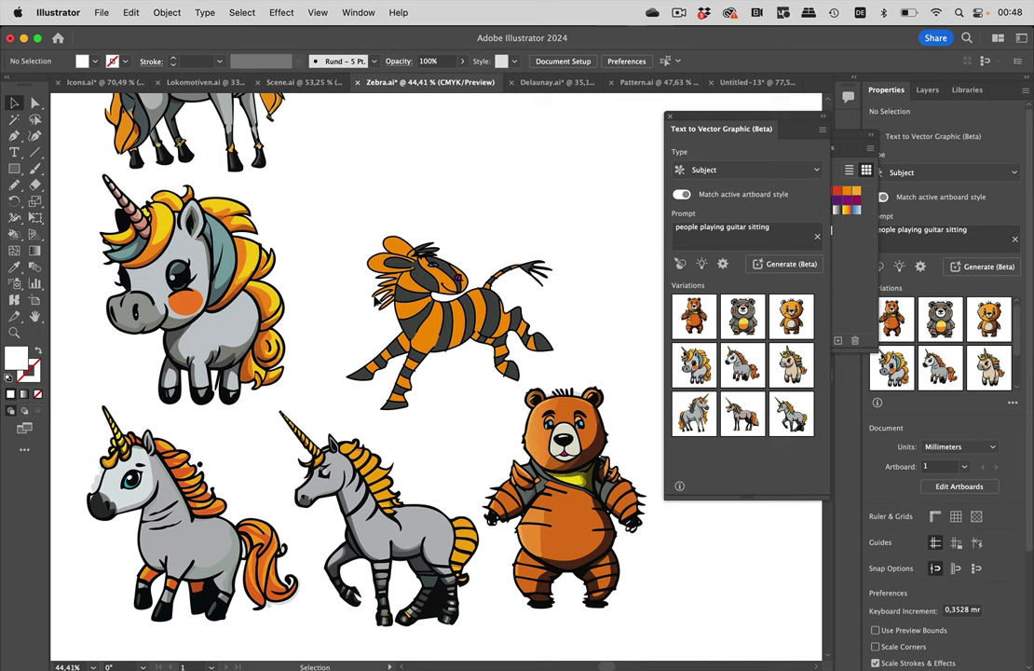
{"action": "scroll", "coordinate": [224, 244], "scroll_direction": "up", "scroll_amount": 5}
{"action": "scroll", "coordinate": [225, 245], "scroll_direction": "left", "scroll_amount": 3}
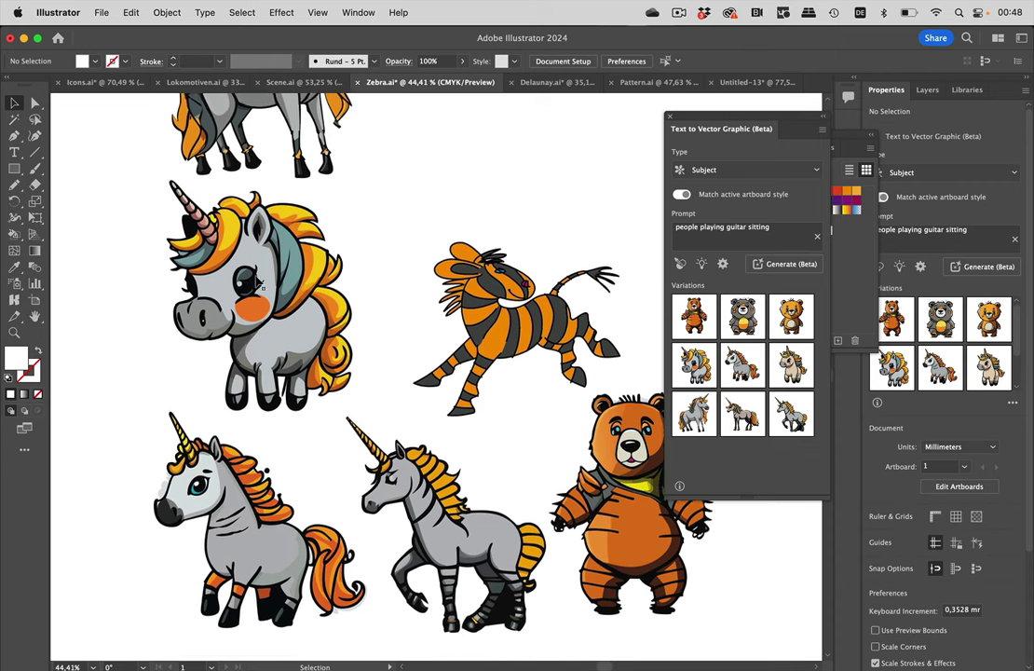
{"action": "scroll", "coordinate": [258, 295], "scroll_direction": "up", "scroll_amount": 3}
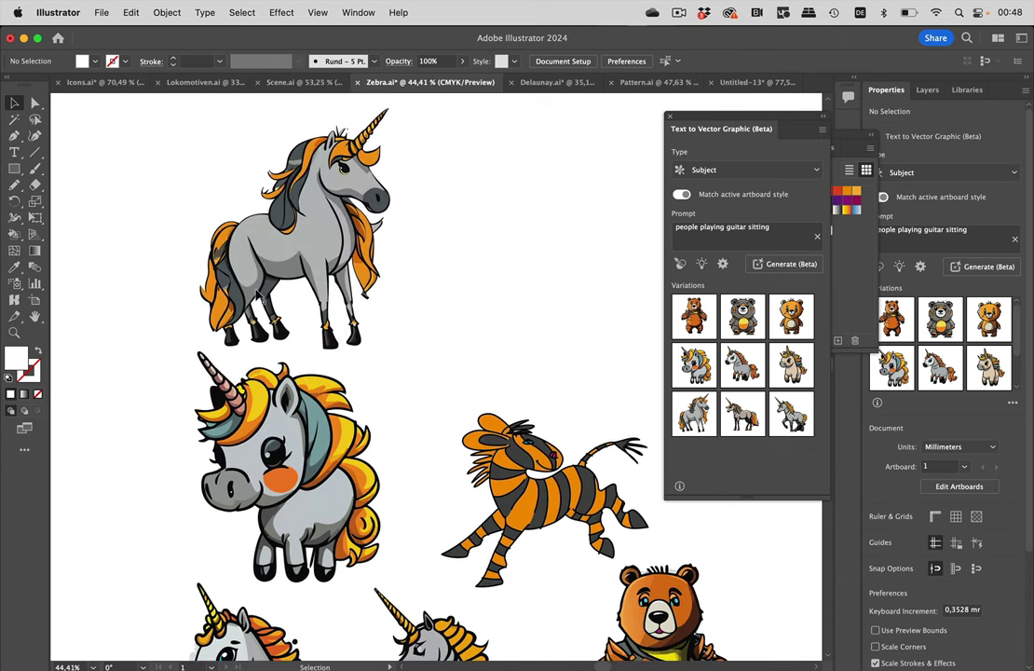
{"action": "scroll", "coordinate": [358, 212], "scroll_direction": "up", "scroll_amount": 5}
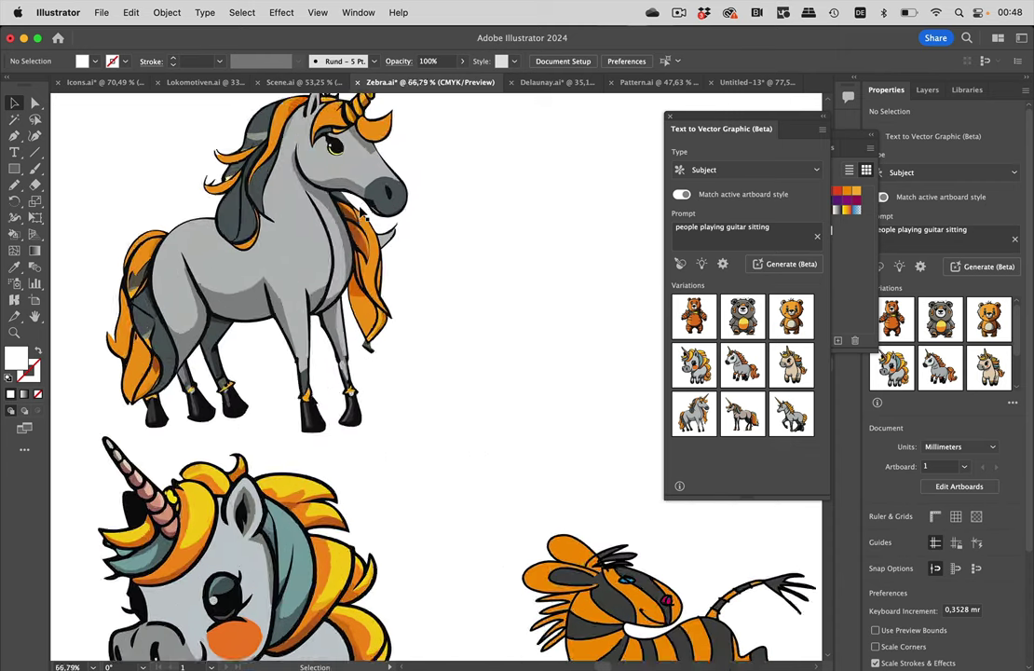
{"action": "scroll", "coordinate": [358, 240], "scroll_direction": "up", "scroll_amount": 2}
{"action": "scroll", "coordinate": [358, 240], "scroll_direction": "left", "scroll_amount": 3}
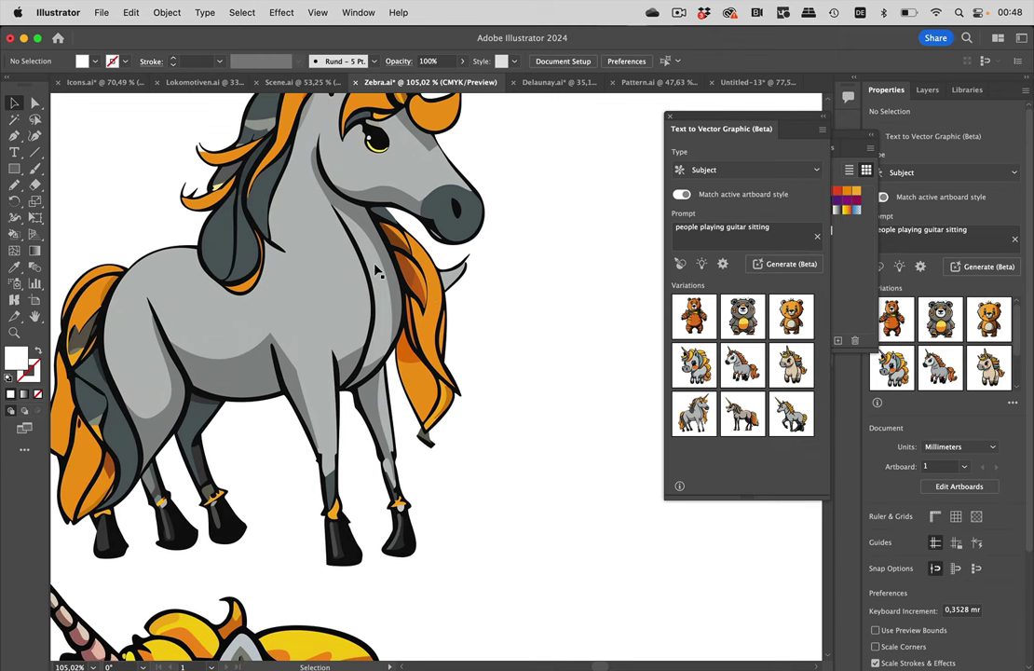
{"action": "scroll", "coordinate": [373, 279], "scroll_direction": "up", "scroll_amount": 4}
{"action": "scroll", "coordinate": [373, 279], "scroll_direction": "left", "scroll_amount": 2}
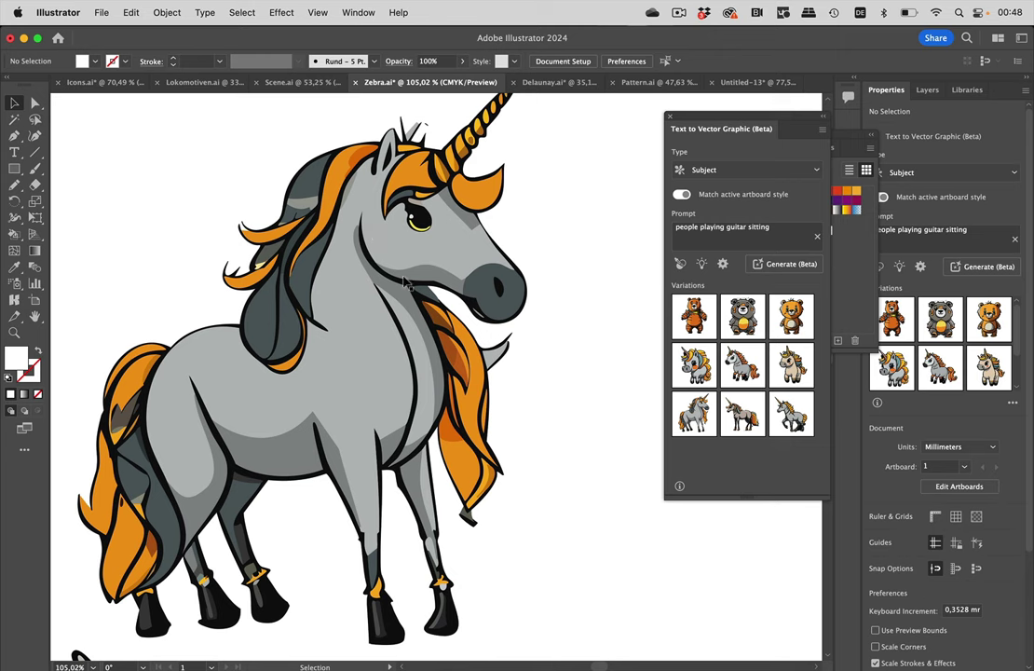
{"action": "scroll", "coordinate": [504, 244], "scroll_direction": "down", "scroll_amount": 10}
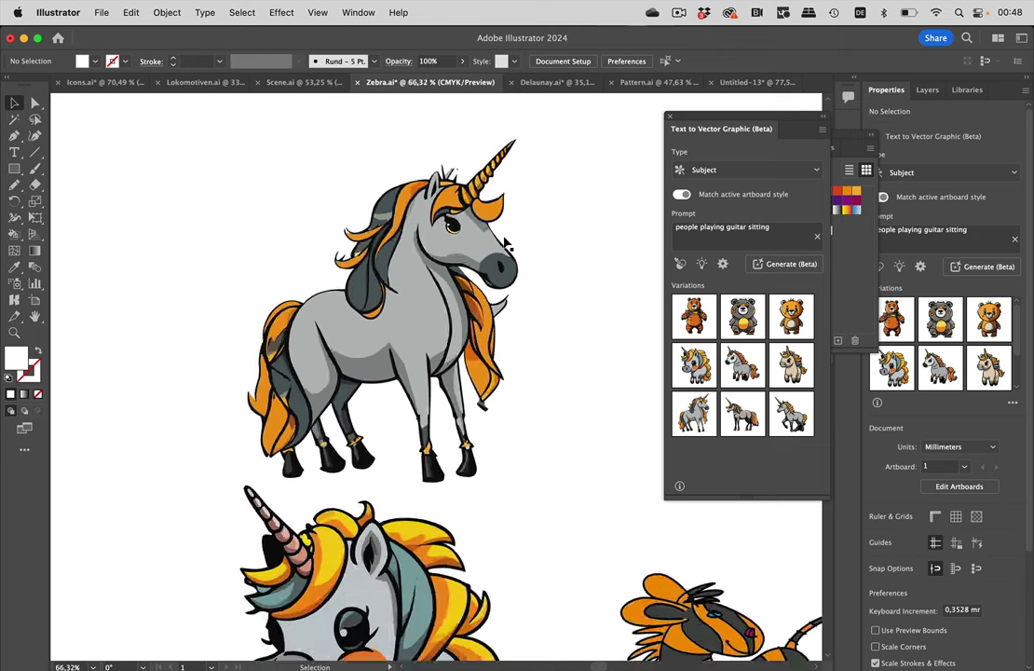
{"action": "scroll", "coordinate": [501, 245], "scroll_direction": "down", "scroll_amount": 3}
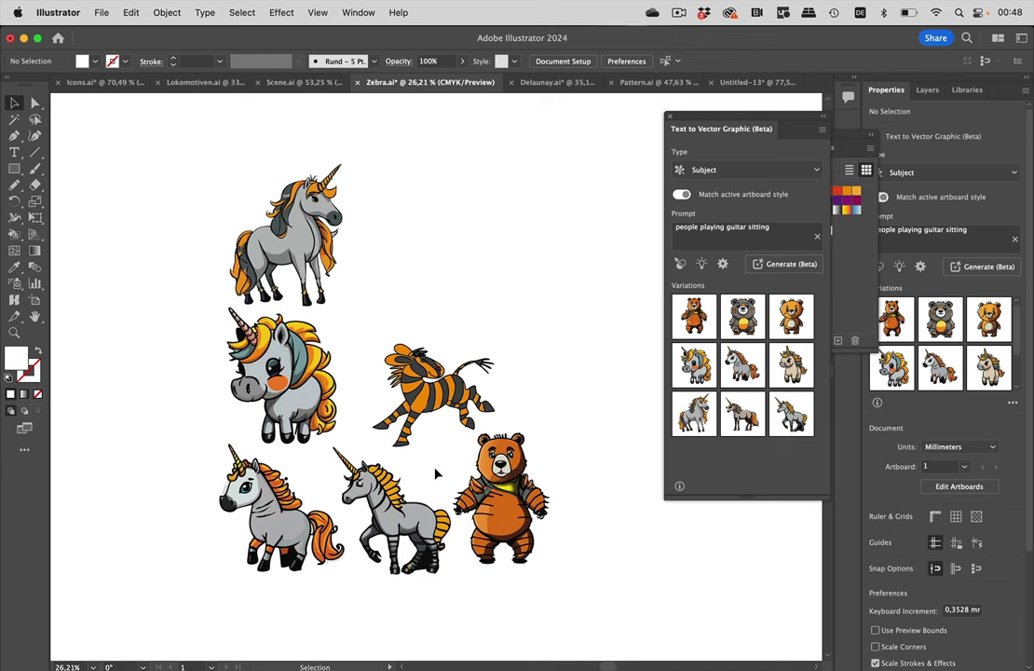
{"action": "scroll", "coordinate": [435, 475], "scroll_direction": "up", "scroll_amount": 8}
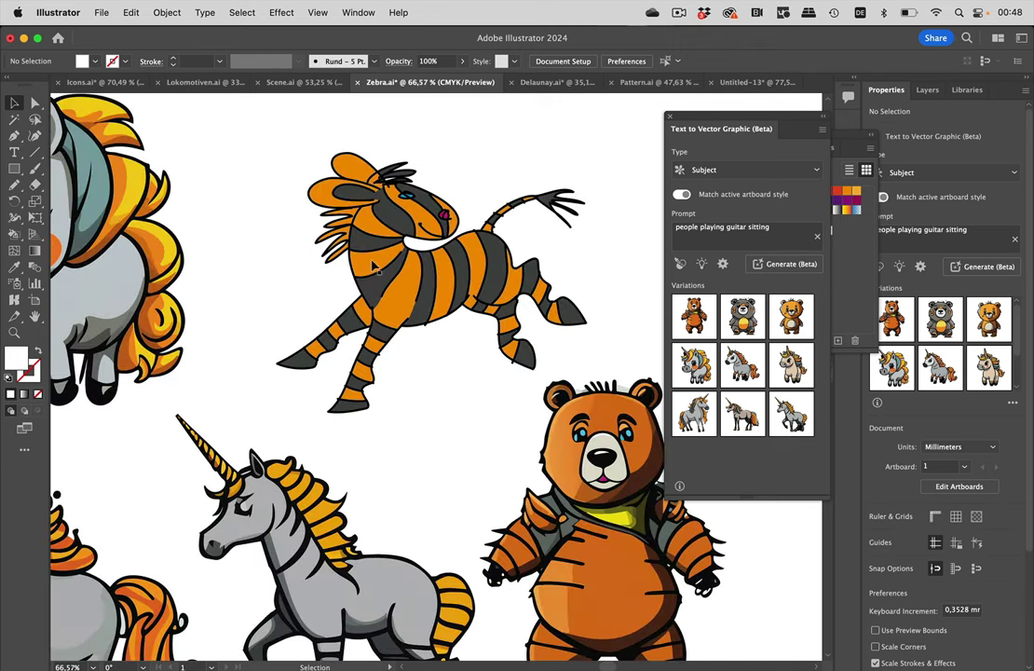
{"action": "scroll", "coordinate": [485, 201], "scroll_direction": "down", "scroll_amount": 5}
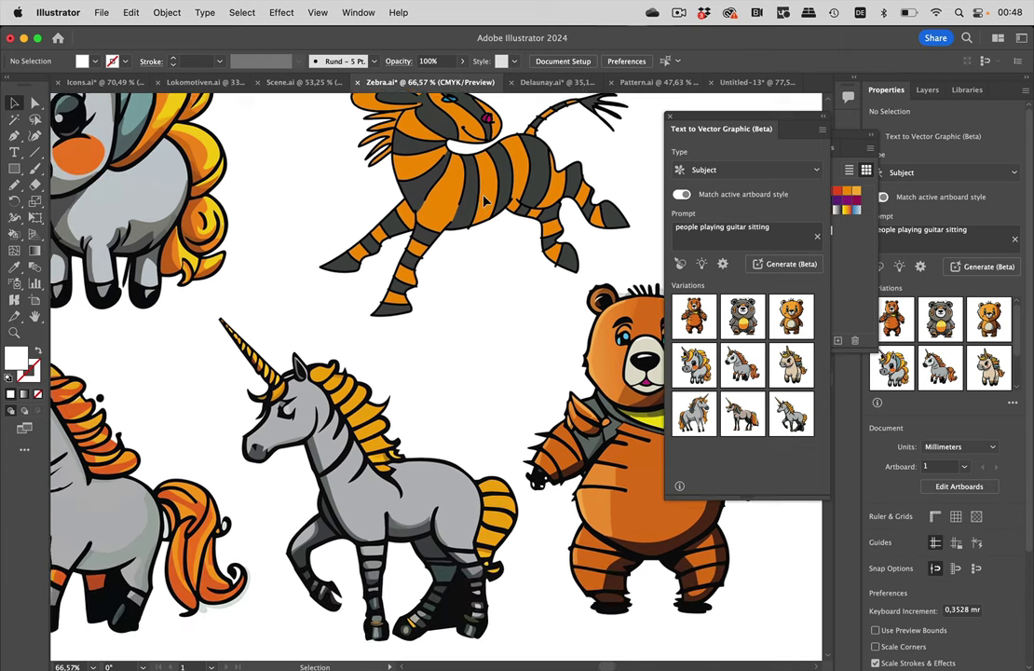
{"action": "scroll", "coordinate": [475, 437], "scroll_direction": "down", "scroll_amount": 2}
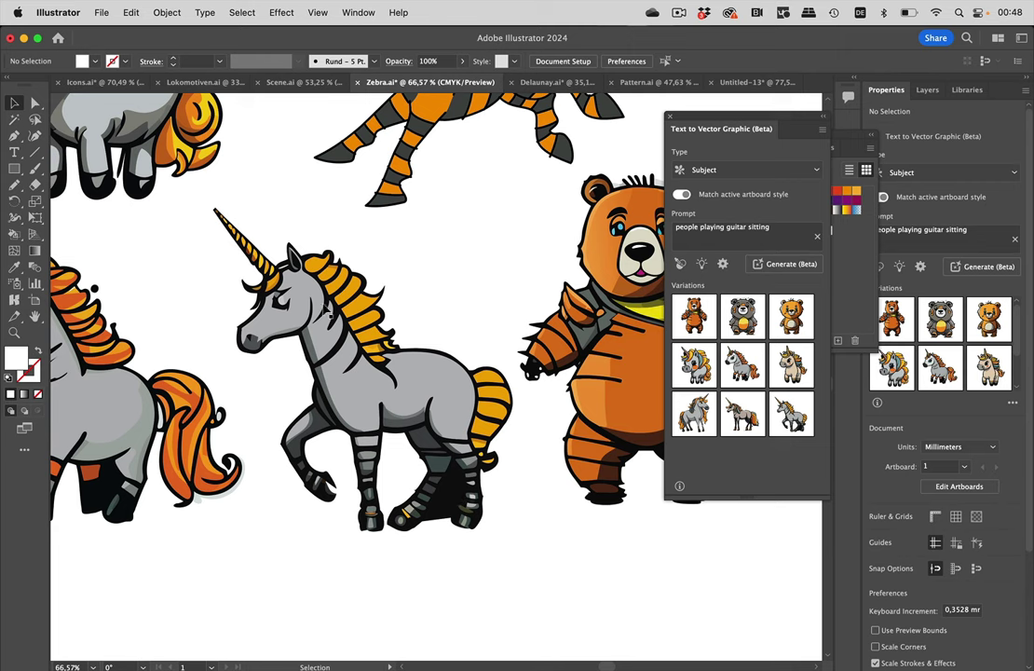
{"action": "scroll", "coordinate": [346, 397], "scroll_direction": "right", "scroll_amount": 5}
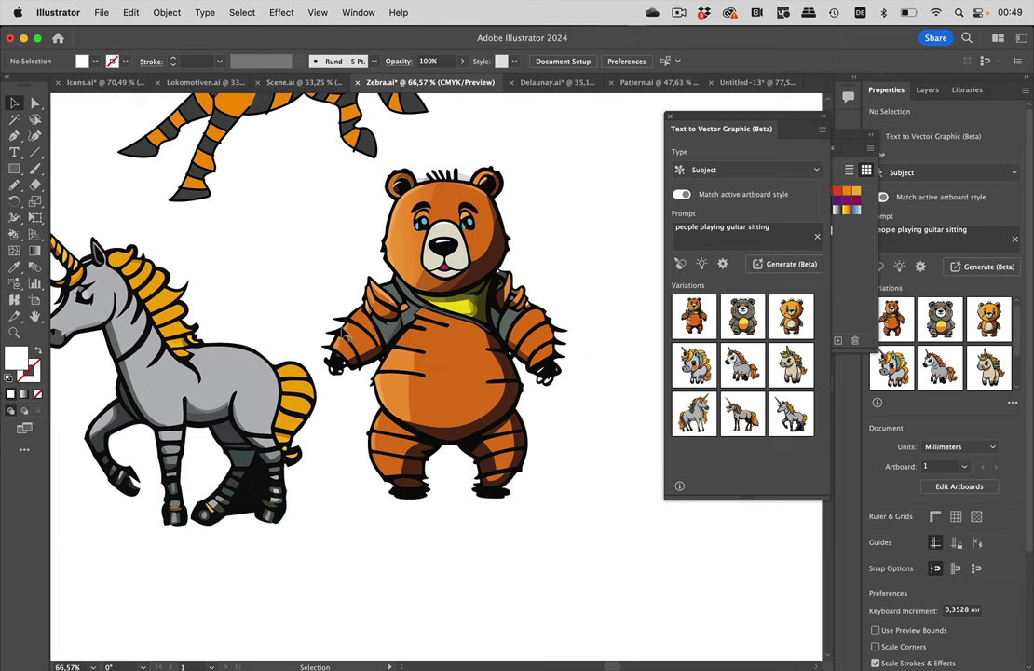
{"action": "scroll", "coordinate": [489, 510], "scroll_direction": "down", "scroll_amount": 6}
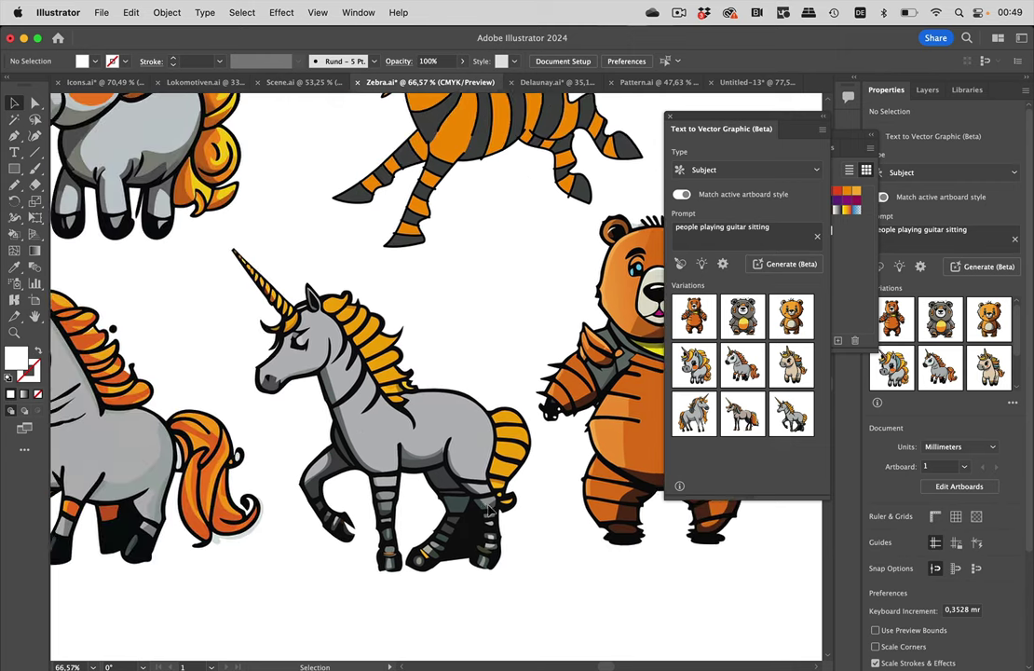
{"action": "scroll", "coordinate": [492, 510], "scroll_direction": "left", "scroll_amount": 2}
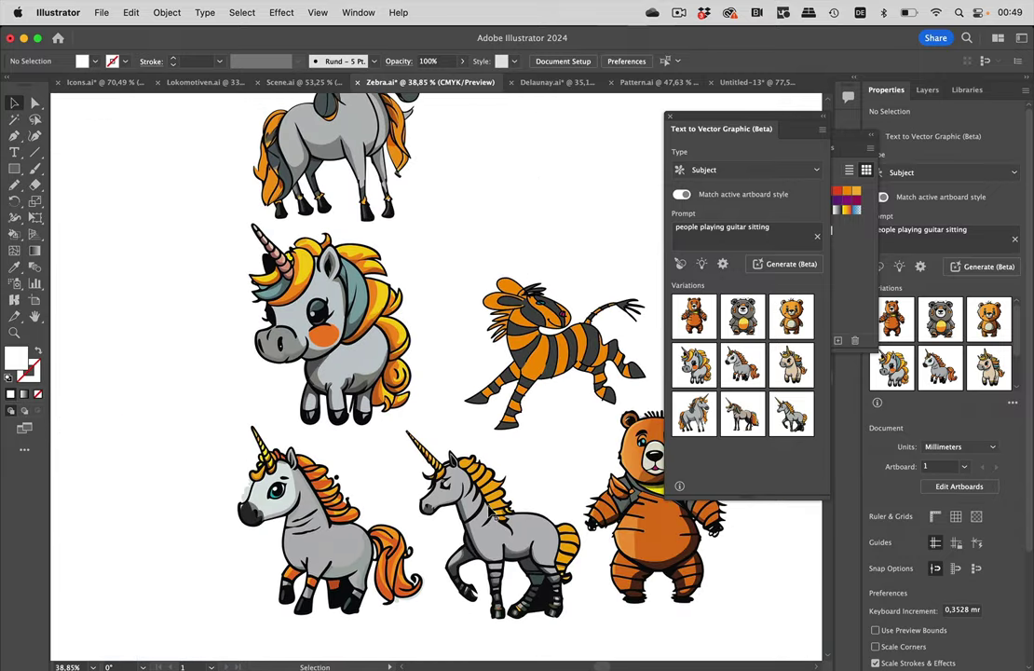
{"action": "scroll", "coordinate": [478, 373], "scroll_direction": "down", "scroll_amount": 3}
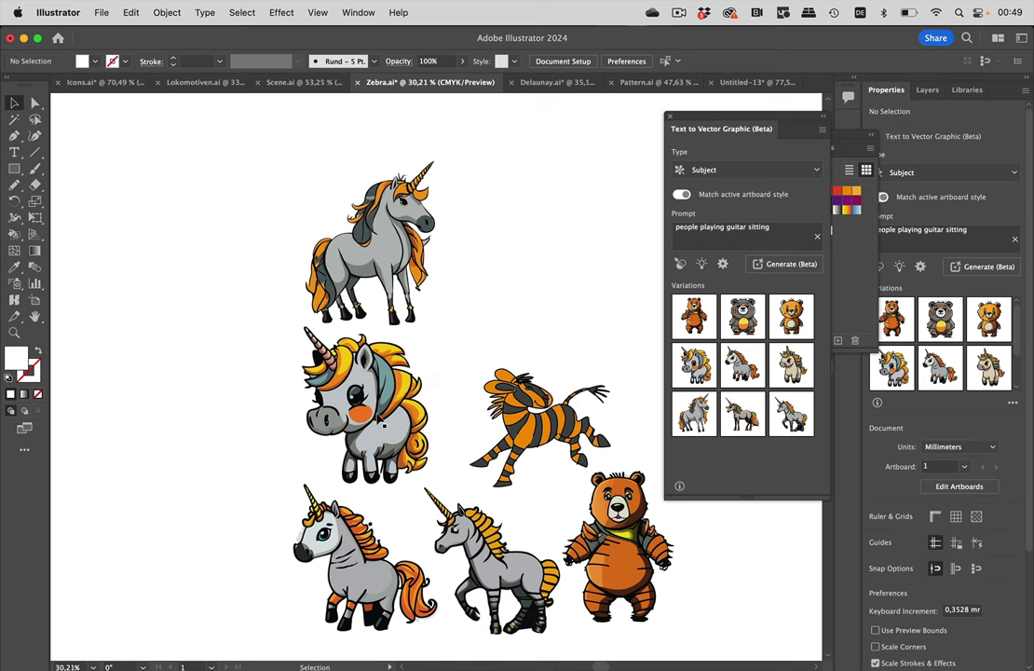
{"action": "scroll", "coordinate": [374, 418], "scroll_direction": "down", "scroll_amount": 2}
{"action": "scroll", "coordinate": [374, 418], "scroll_direction": "right", "scroll_amount": 2}
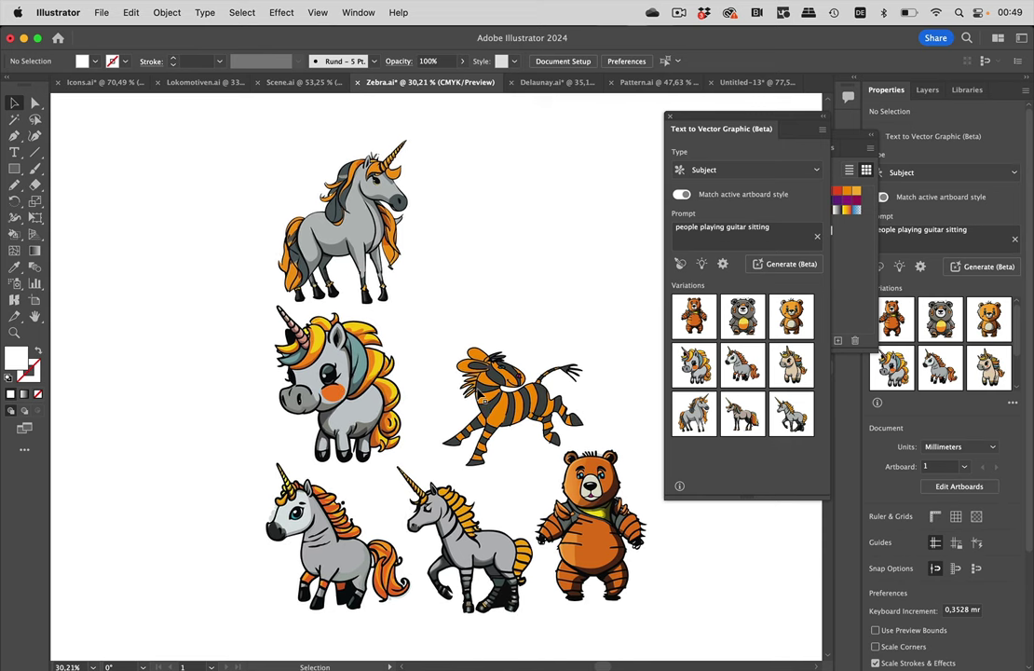
{"action": "scroll", "coordinate": [545, 526], "scroll_direction": "down", "scroll_amount": 3}
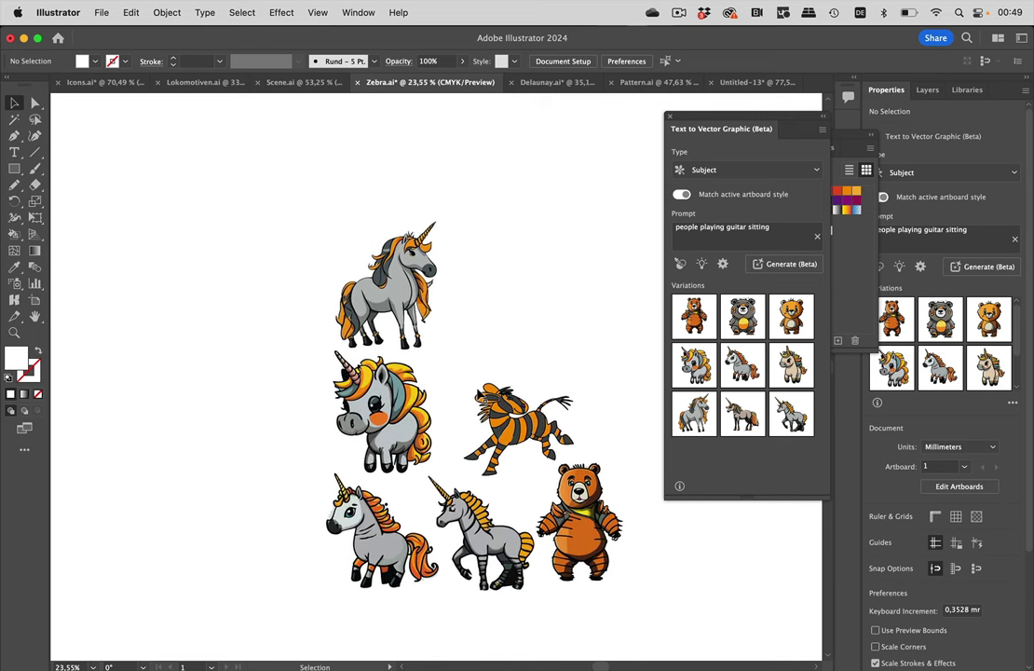
{"action": "left_click", "coordinate": [551, 84]}
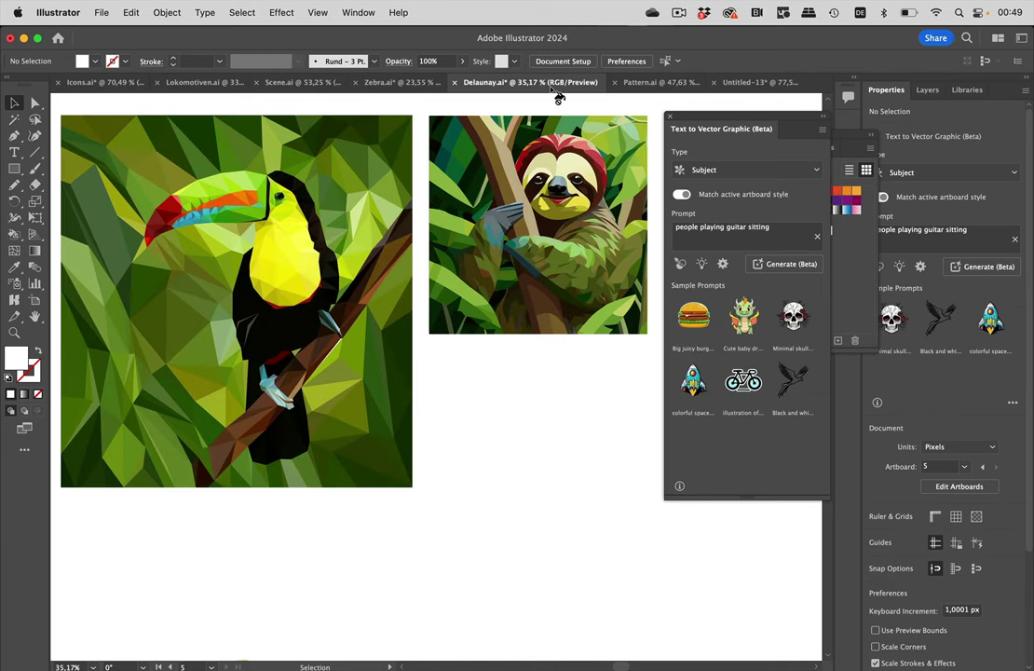
Zoom and pan around the low-poly toucan and sloth artboards
{"action": "scroll", "coordinate": [485, 138], "scroll_direction": "up", "scroll_amount": 5}
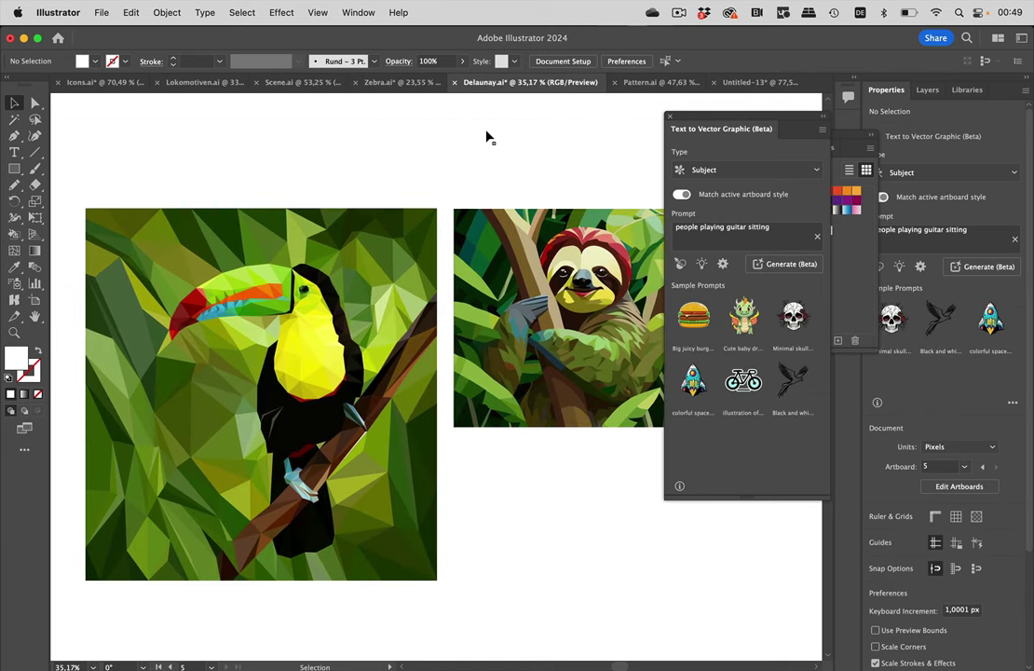
{"action": "scroll", "coordinate": [308, 351], "scroll_direction": "down", "scroll_amount": 2}
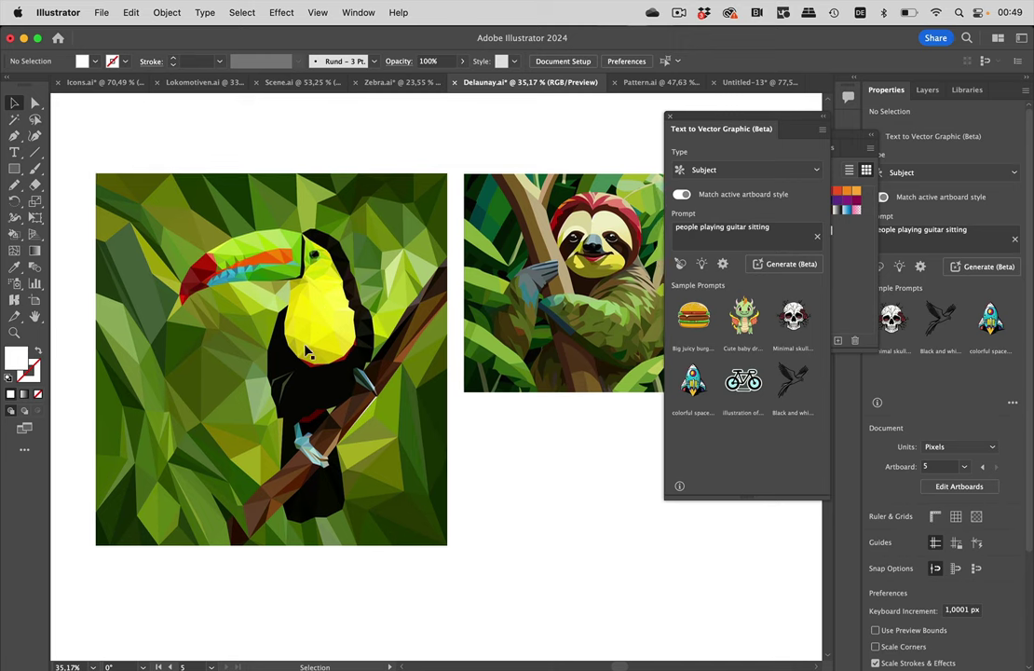
{"action": "scroll", "coordinate": [308, 350], "scroll_direction": "up", "scroll_amount": 5}
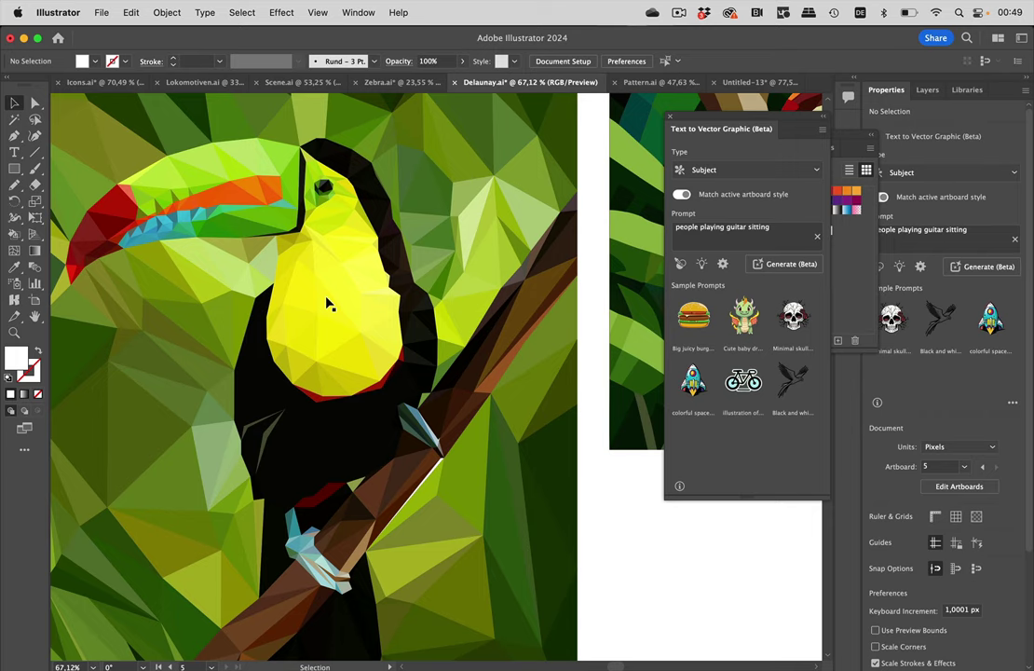
{"action": "scroll", "coordinate": [326, 303], "scroll_direction": "down", "scroll_amount": 5}
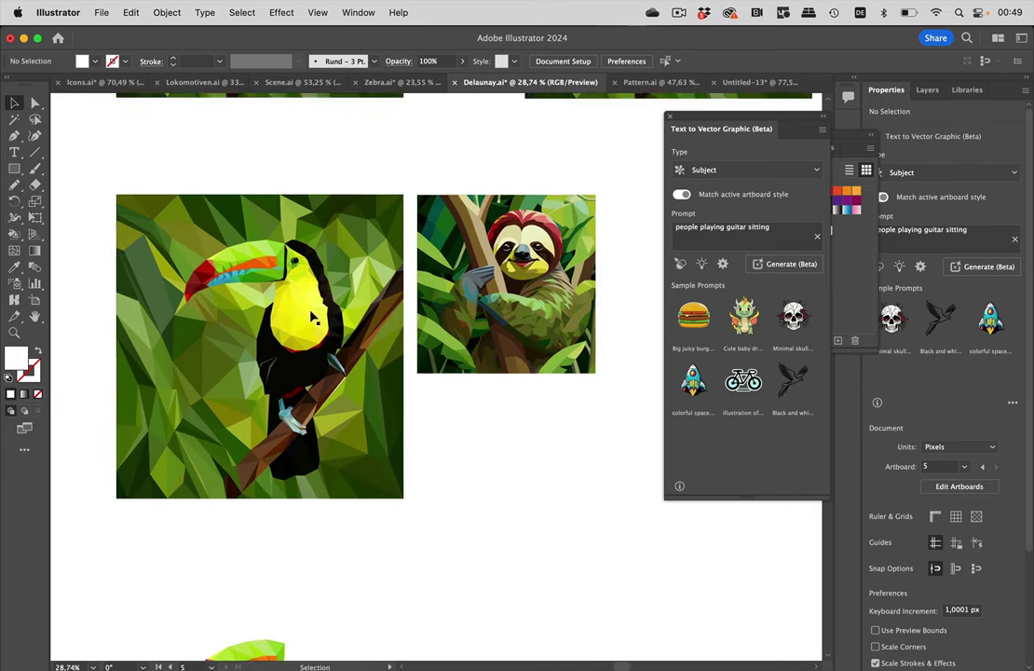
{"action": "scroll", "coordinate": [470, 265], "scroll_direction": "up", "scroll_amount": 3}
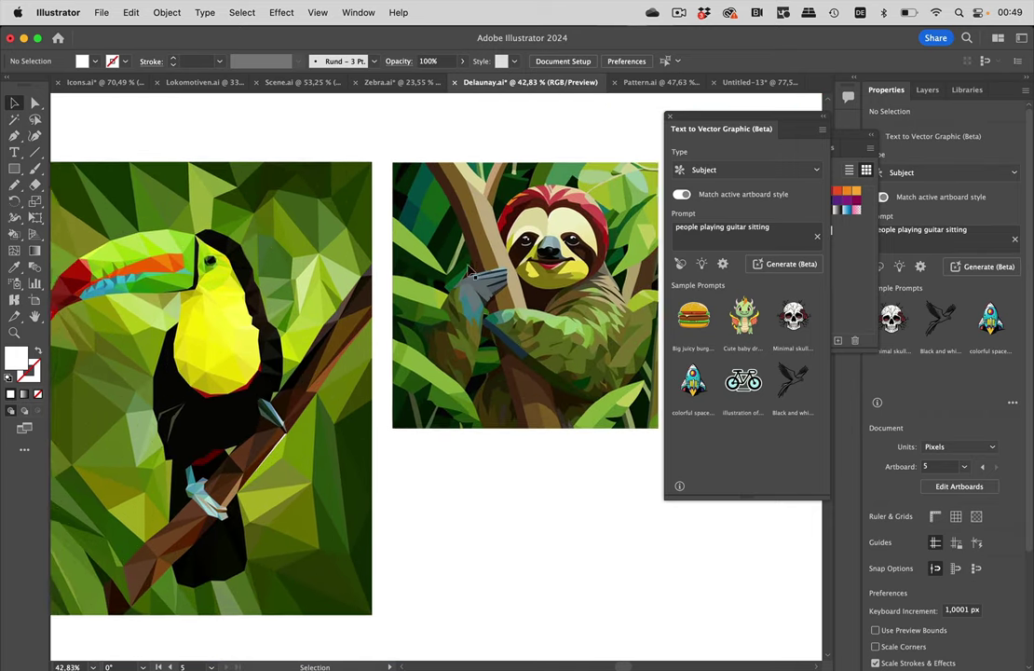
{"action": "scroll", "coordinate": [469, 266], "scroll_direction": "left", "scroll_amount": 2}
{"action": "scroll", "coordinate": [484, 312], "scroll_direction": "right", "scroll_amount": 4}
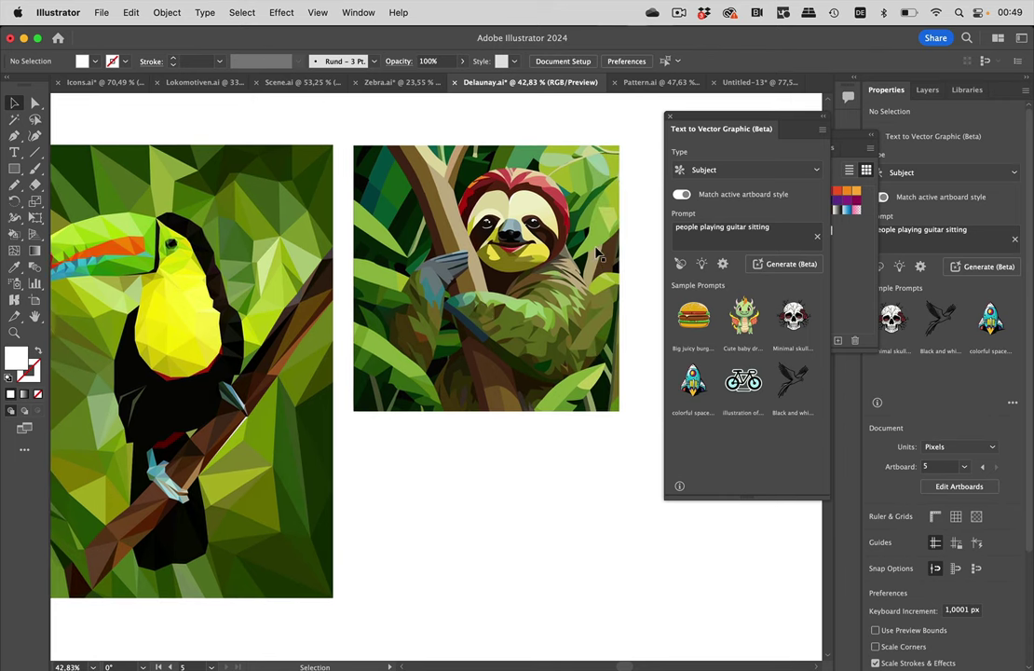
{"action": "scroll", "coordinate": [470, 317], "scroll_direction": "down", "scroll_amount": 2}
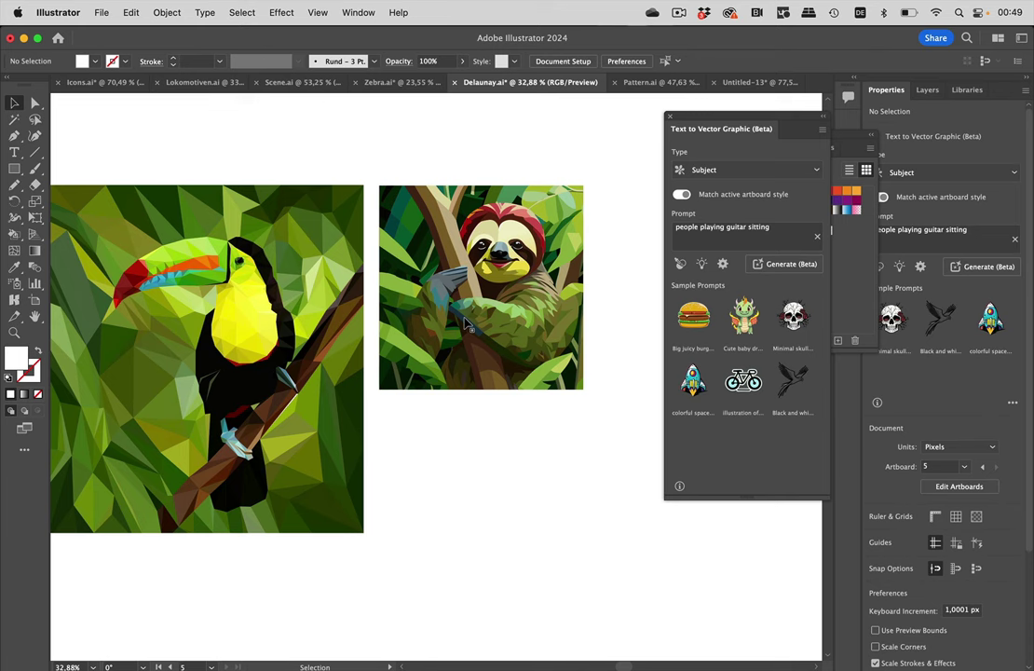
{"action": "scroll", "coordinate": [469, 324], "scroll_direction": "left", "scroll_amount": 3}
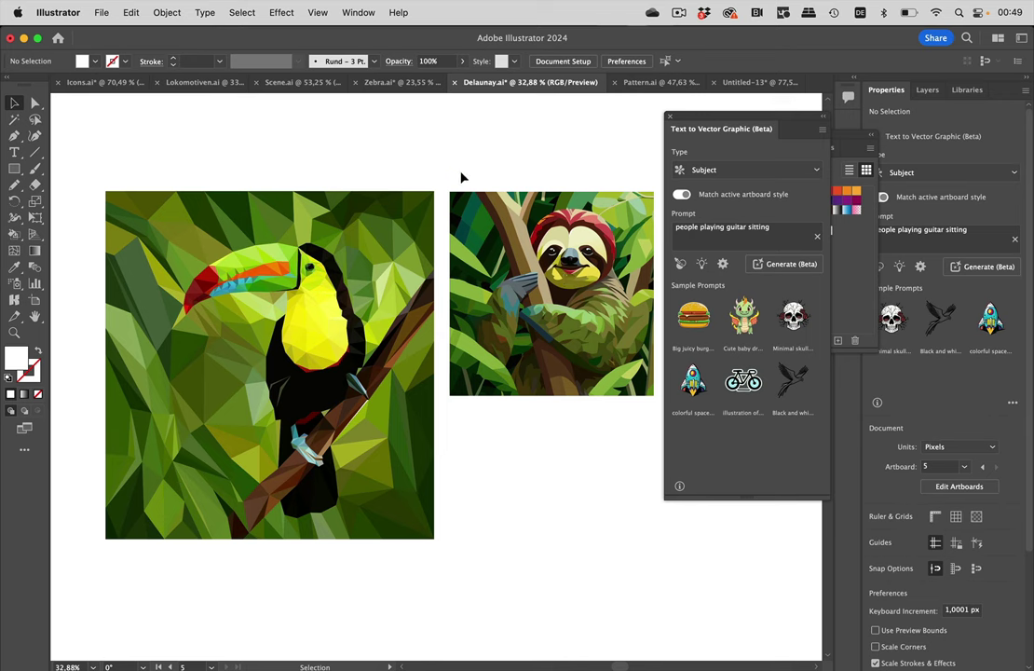
Bring up Scene.ai and zoom in on the hikers and the seated children
{"action": "left_click", "coordinate": [297, 82]}
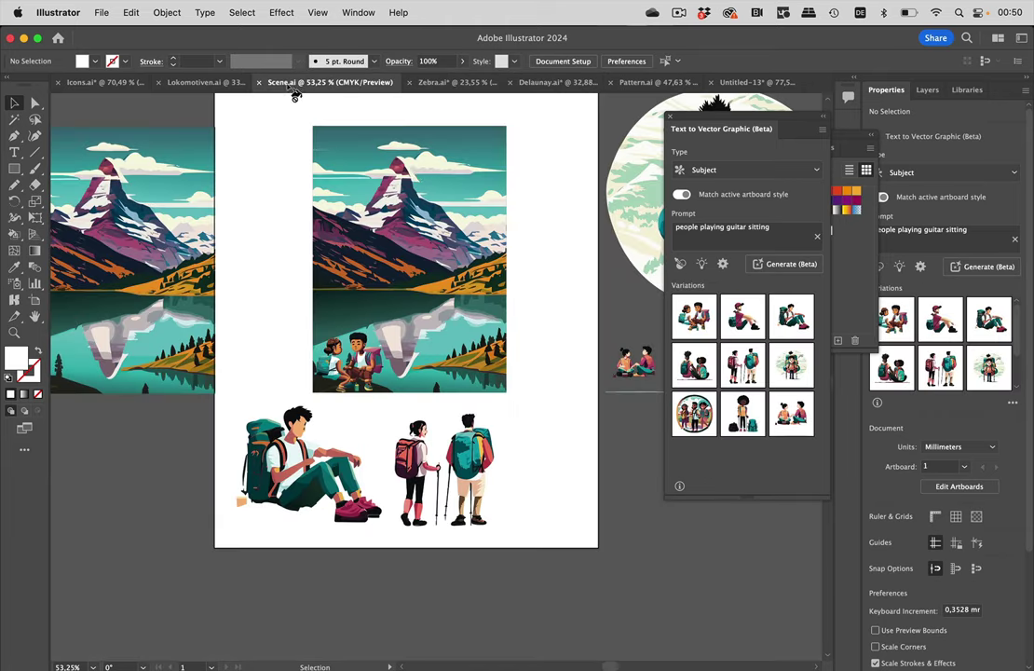
{"action": "scroll", "coordinate": [346, 389], "scroll_direction": "up", "scroll_amount": 5}
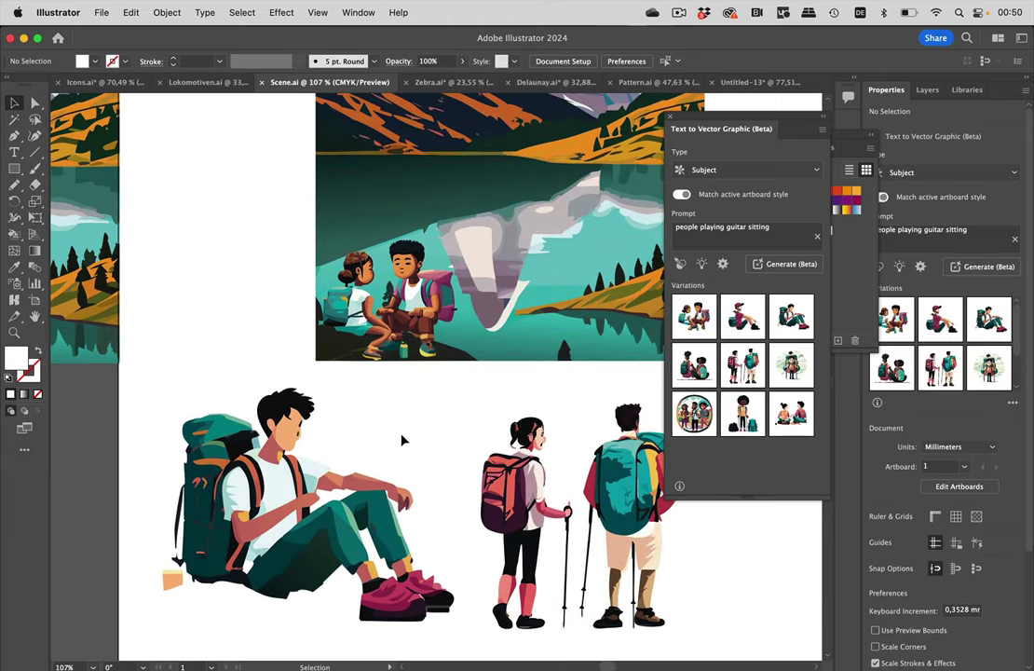
{"action": "scroll", "coordinate": [392, 410], "scroll_direction": "up", "scroll_amount": 2}
{"action": "scroll", "coordinate": [392, 410], "scroll_direction": "right", "scroll_amount": 2}
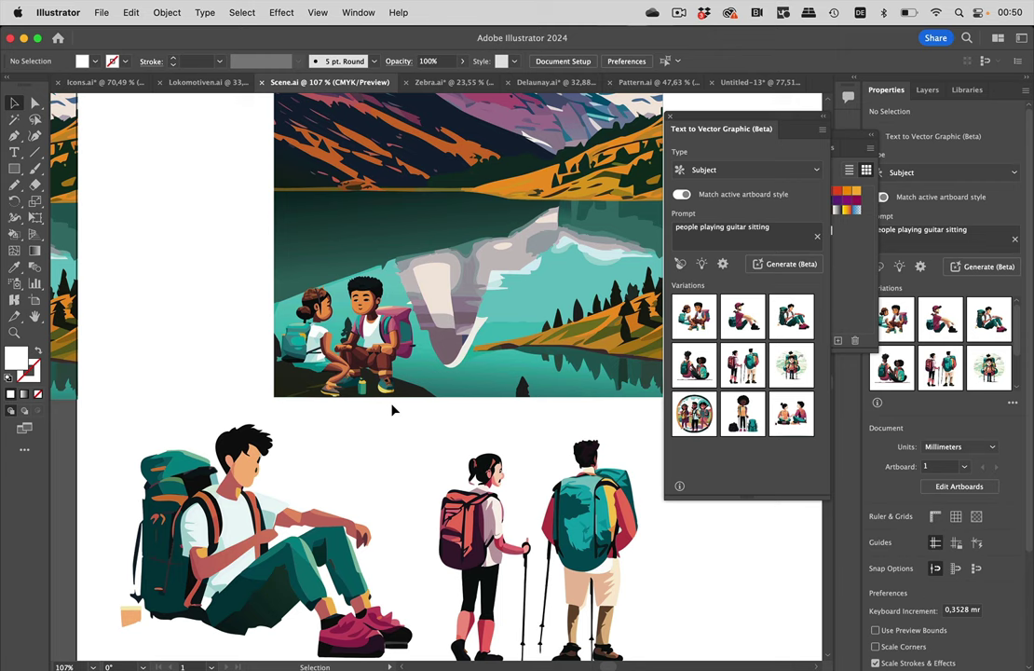
{"action": "scroll", "coordinate": [392, 410], "scroll_direction": "down", "scroll_amount": 3}
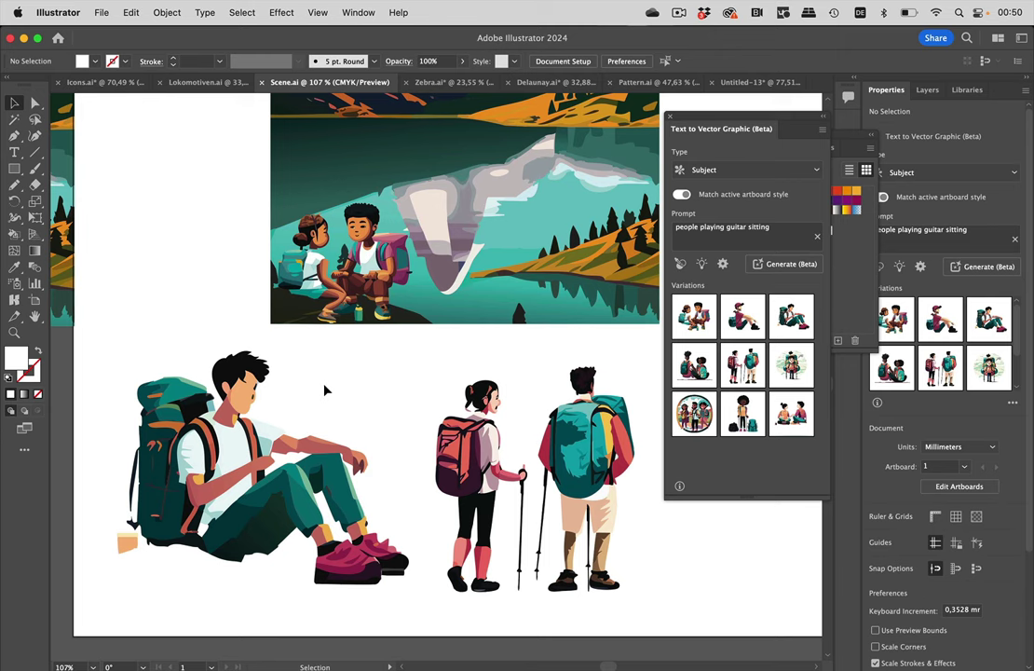
{"action": "scroll", "coordinate": [324, 390], "scroll_direction": "up", "scroll_amount": 2}
{"action": "scroll", "coordinate": [325, 389], "scroll_direction": "left", "scroll_amount": 1}
{"action": "scroll", "coordinate": [324, 390], "scroll_direction": "up", "scroll_amount": 5}
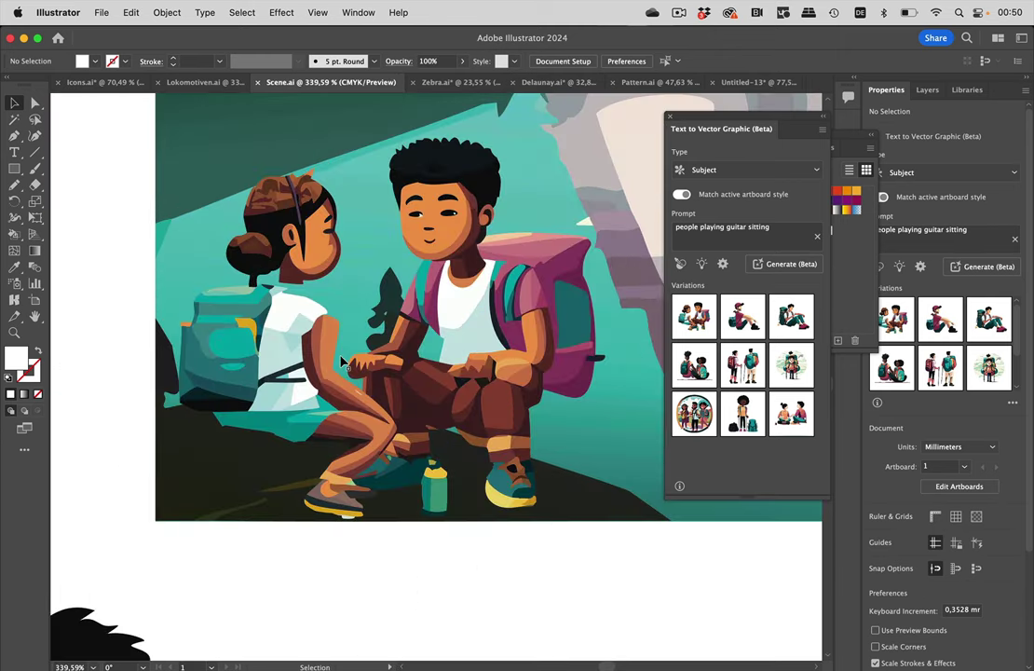
{"action": "scroll", "coordinate": [341, 361], "scroll_direction": "down", "scroll_amount": 2}
{"action": "scroll", "coordinate": [341, 361], "scroll_direction": "down", "scroll_amount": 5}
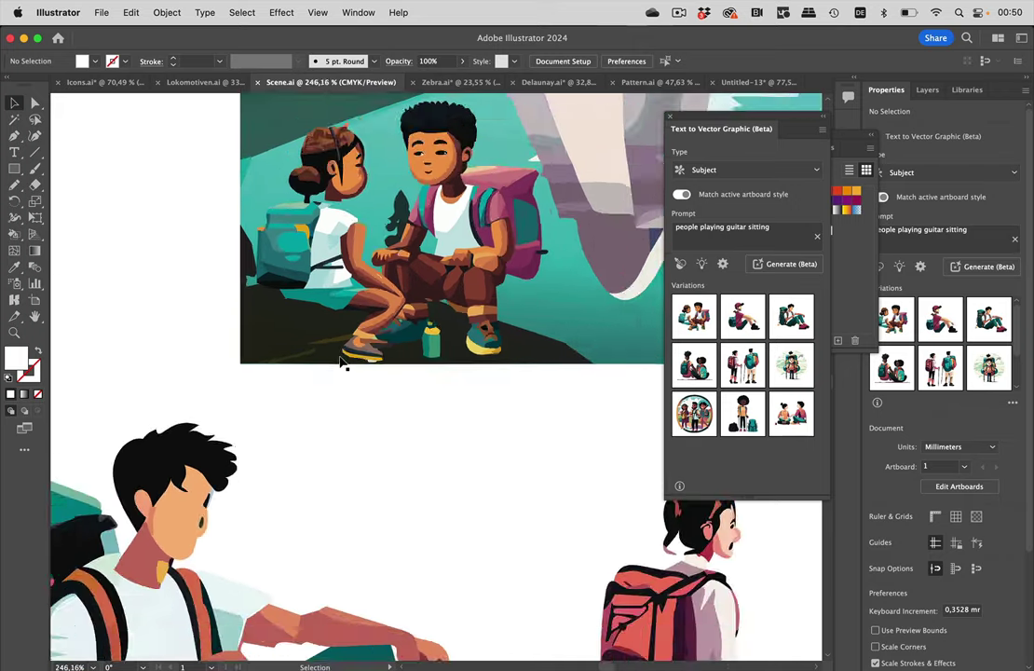
{"action": "scroll", "coordinate": [342, 362], "scroll_direction": "down", "scroll_amount": 4}
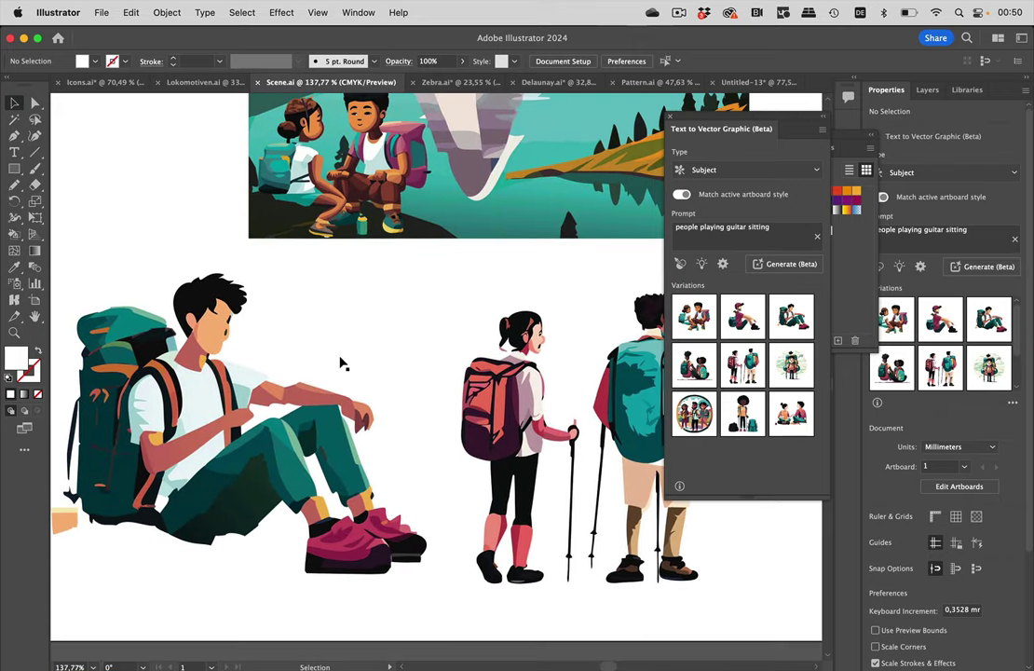
{"action": "scroll", "coordinate": [342, 362], "scroll_direction": "right", "scroll_amount": 5}
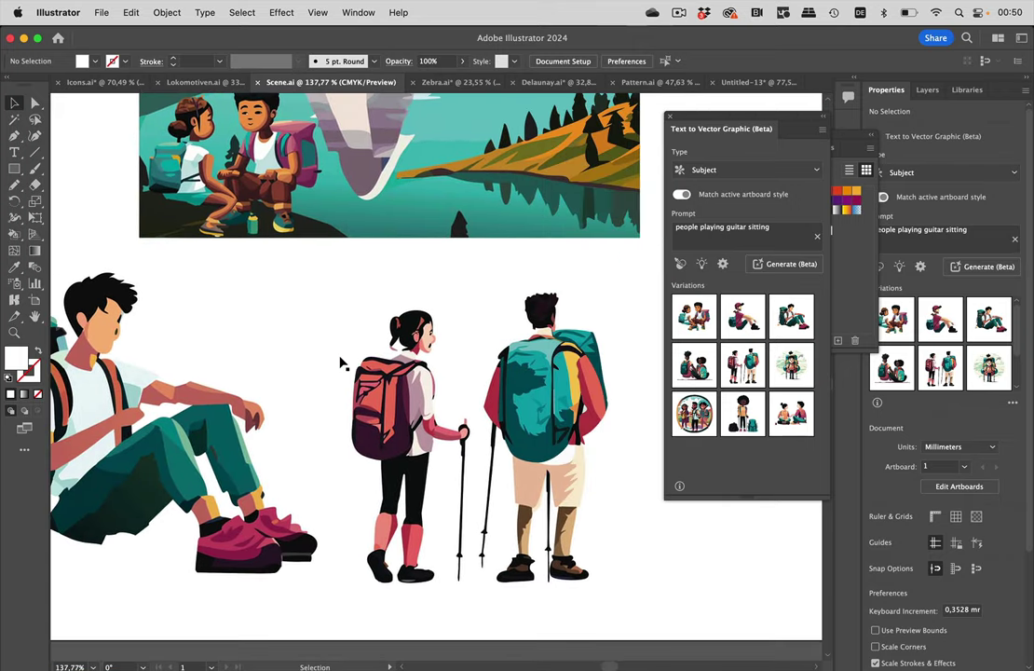
{"action": "scroll", "coordinate": [342, 362], "scroll_direction": "left", "scroll_amount": 5}
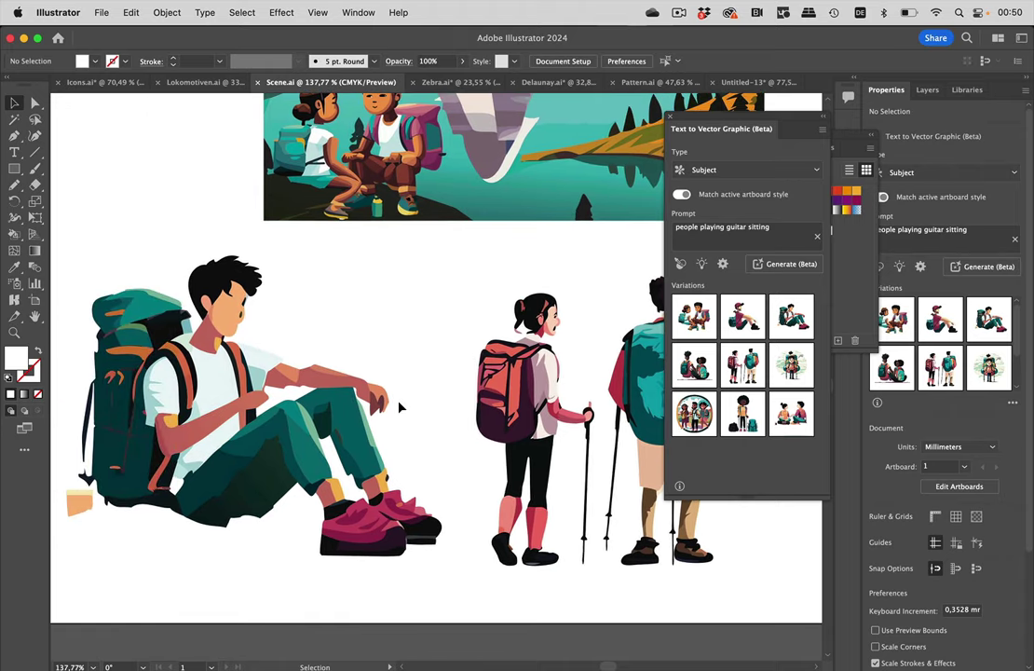
Toggle Outline view, then return the scene to the coloured preview
{"action": "key", "text": "super+y"}
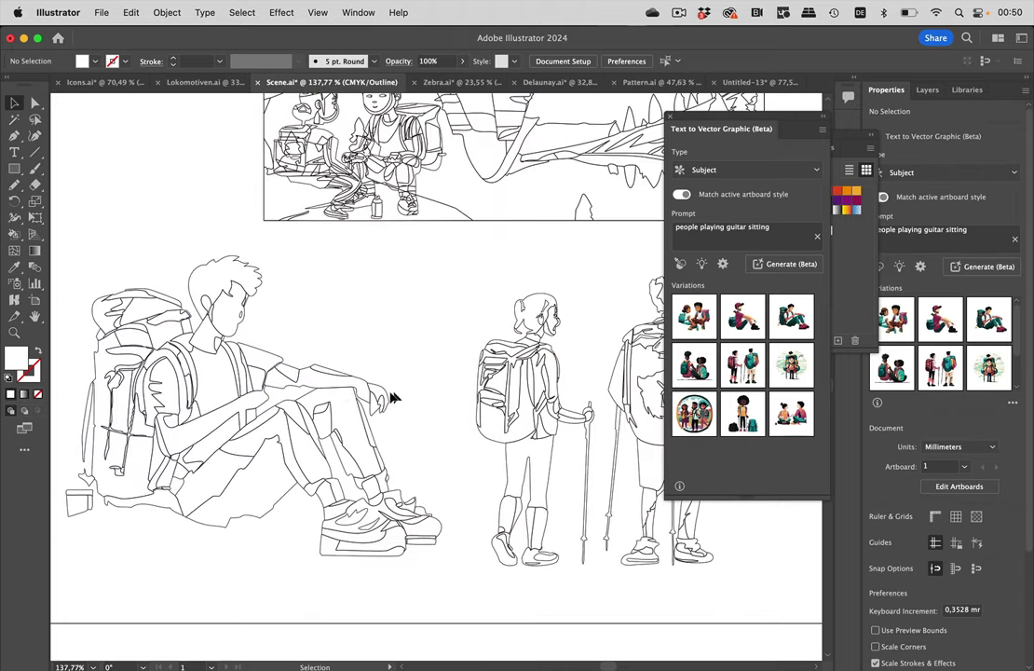
{"action": "scroll", "coordinate": [334, 401], "scroll_direction": "up", "scroll_amount": 5}
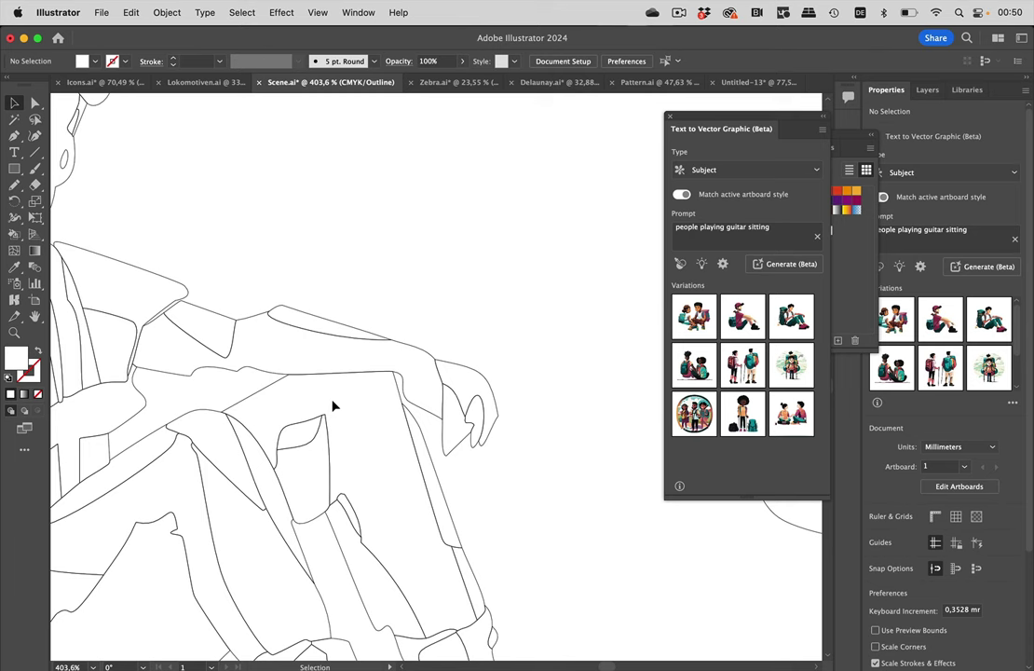
{"action": "key", "text": "super+y"}
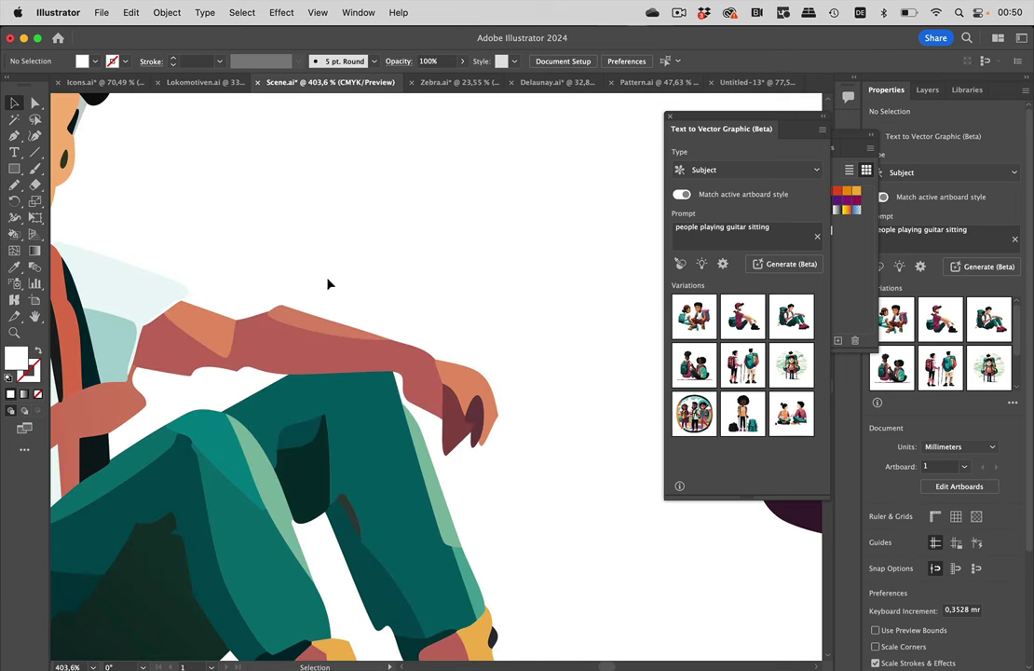
Select the sliver shape on the seated hiker's arm and nudge it left and down
{"action": "left_click", "coordinate": [35, 103]}
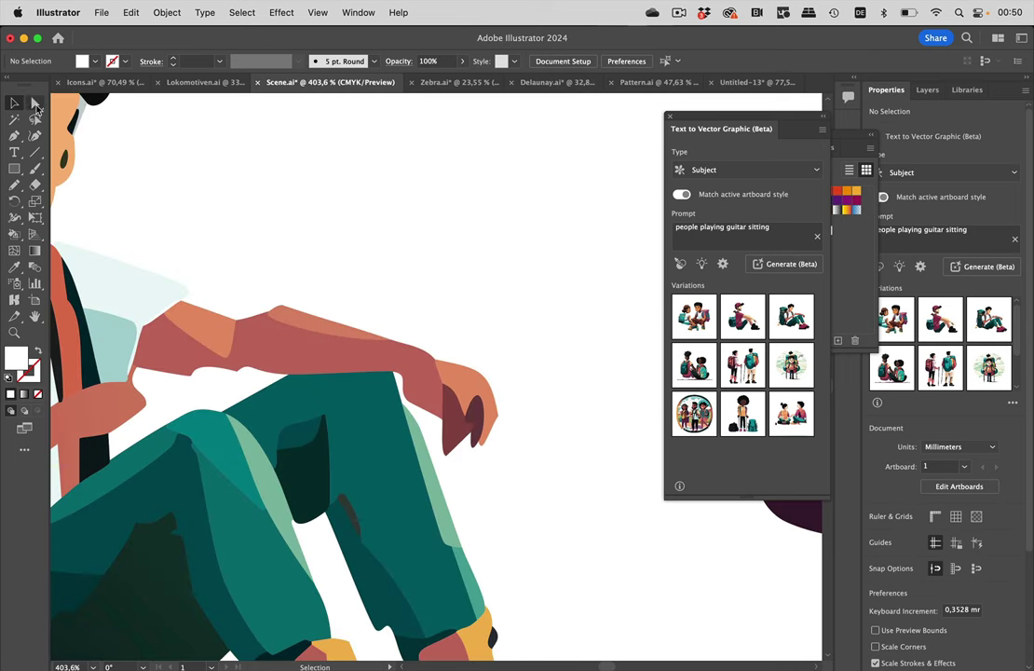
{"action": "left_click", "coordinate": [325, 310]}
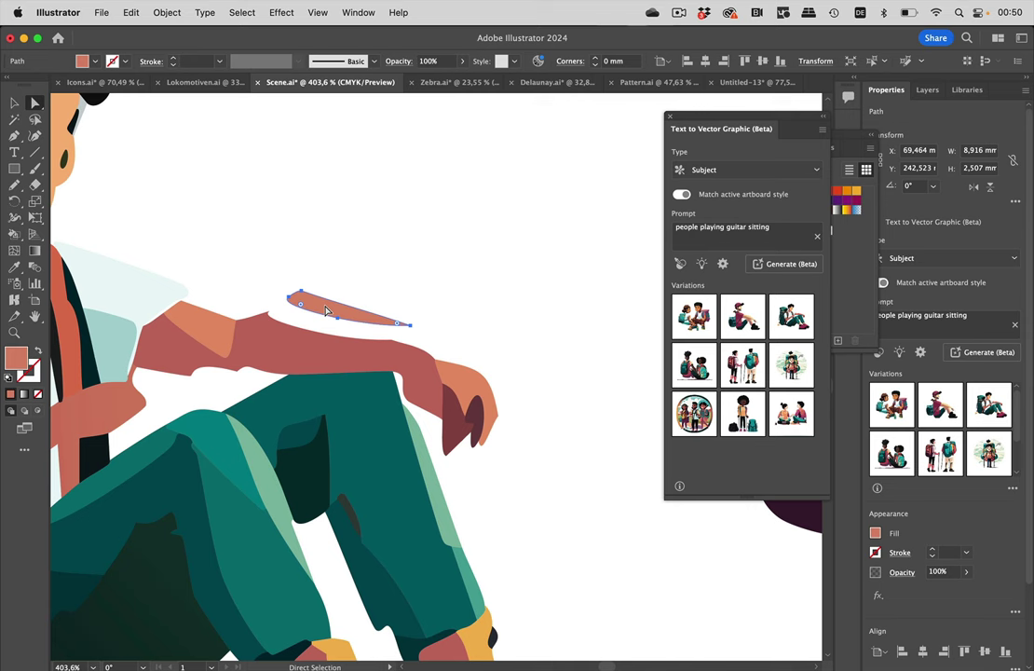
{"action": "key", "text": "v"}
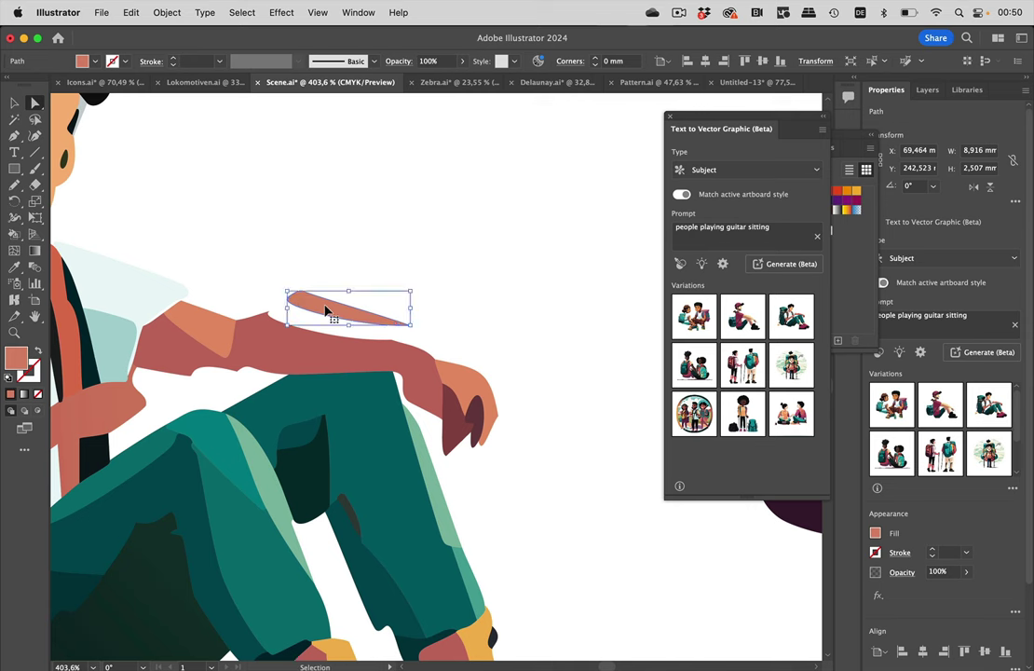
{"action": "key", "text": "Left"}
{"action": "key", "text": "Left"}
{"action": "key", "text": "Left"}
{"action": "key", "text": "Left"}
{"action": "key", "text": "Down"}
{"action": "key", "text": "Down"}
{"action": "key", "text": "Down"}
{"action": "key", "text": "a"}
{"action": "scroll", "coordinate": [428, 361], "scroll_direction": "down", "scroll_amount": 5}
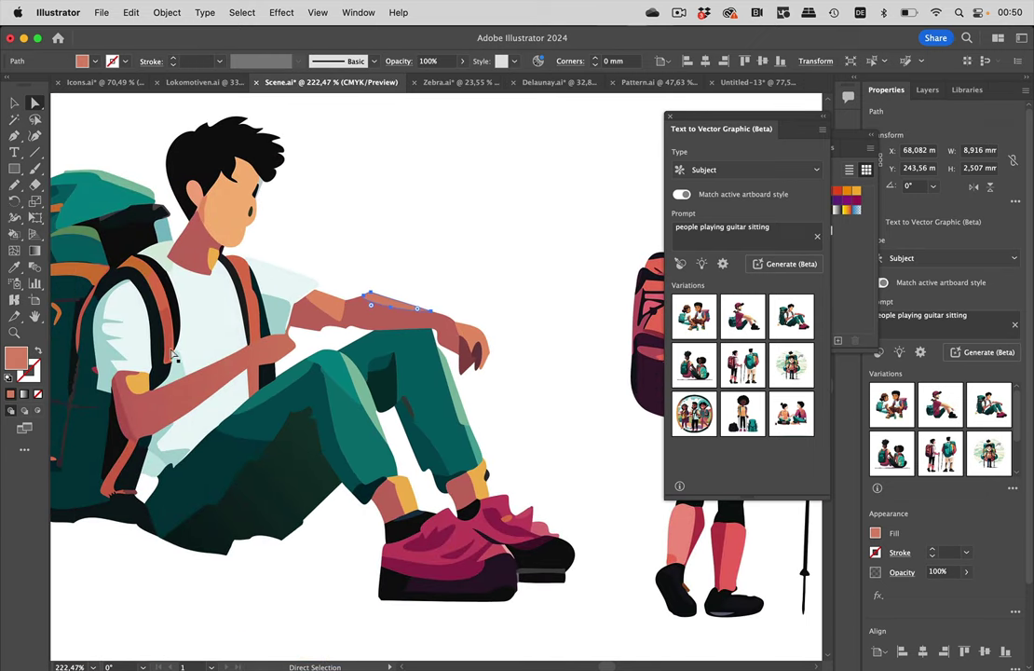
{"action": "scroll", "coordinate": [203, 339], "scroll_direction": "left", "scroll_amount": 5}
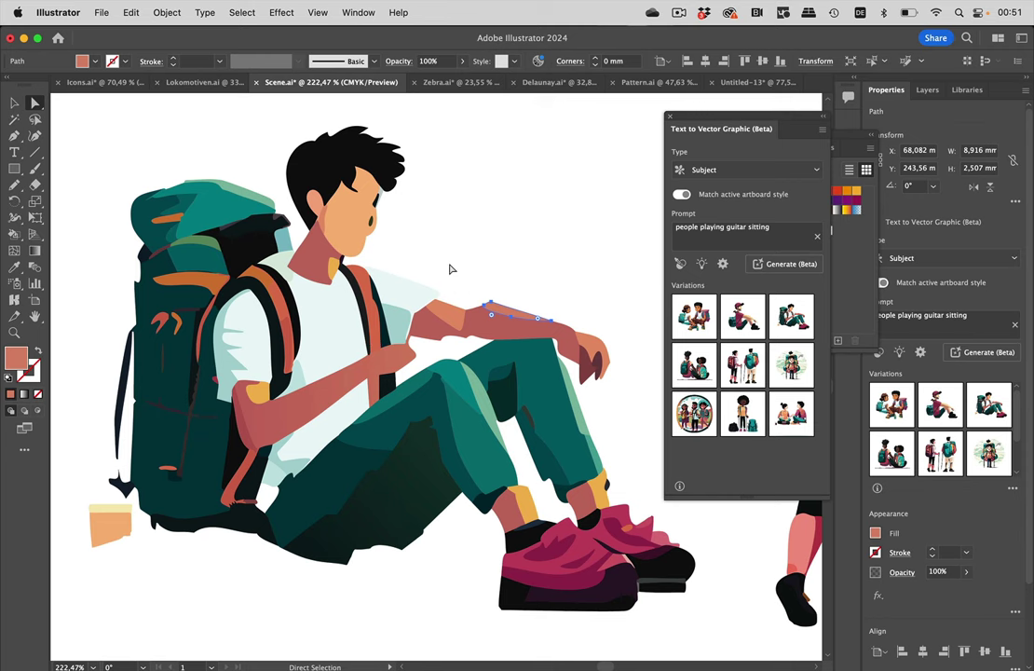
{"action": "scroll", "coordinate": [448, 269], "scroll_direction": "down", "scroll_amount": 5}
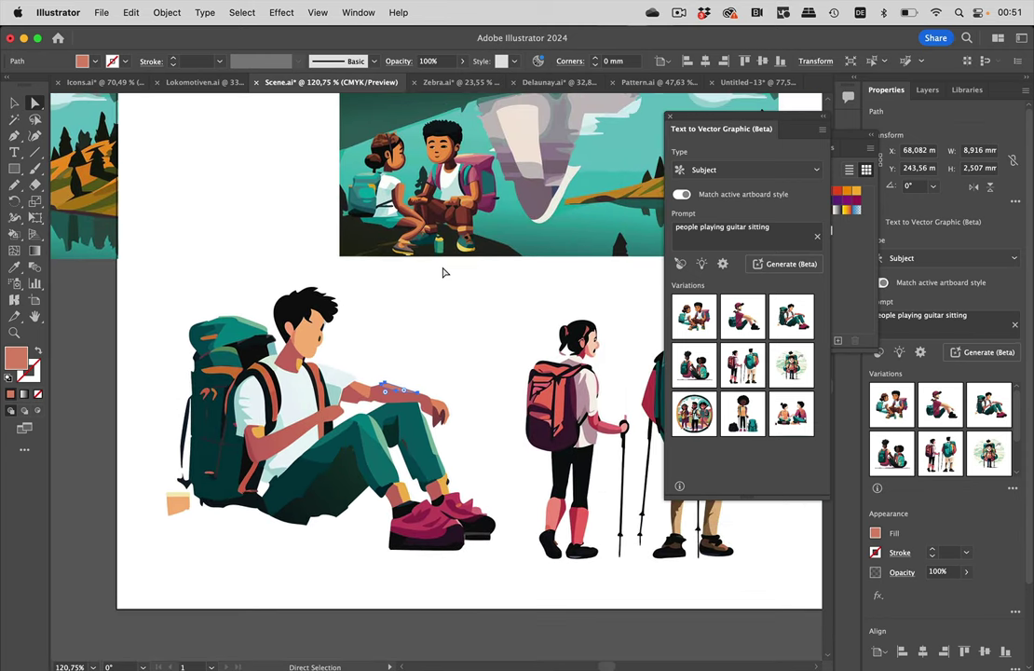
{"action": "scroll", "coordinate": [445, 272], "scroll_direction": "left", "scroll_amount": 2}
{"action": "scroll", "coordinate": [444, 272], "scroll_direction": "up", "scroll_amount": 2}
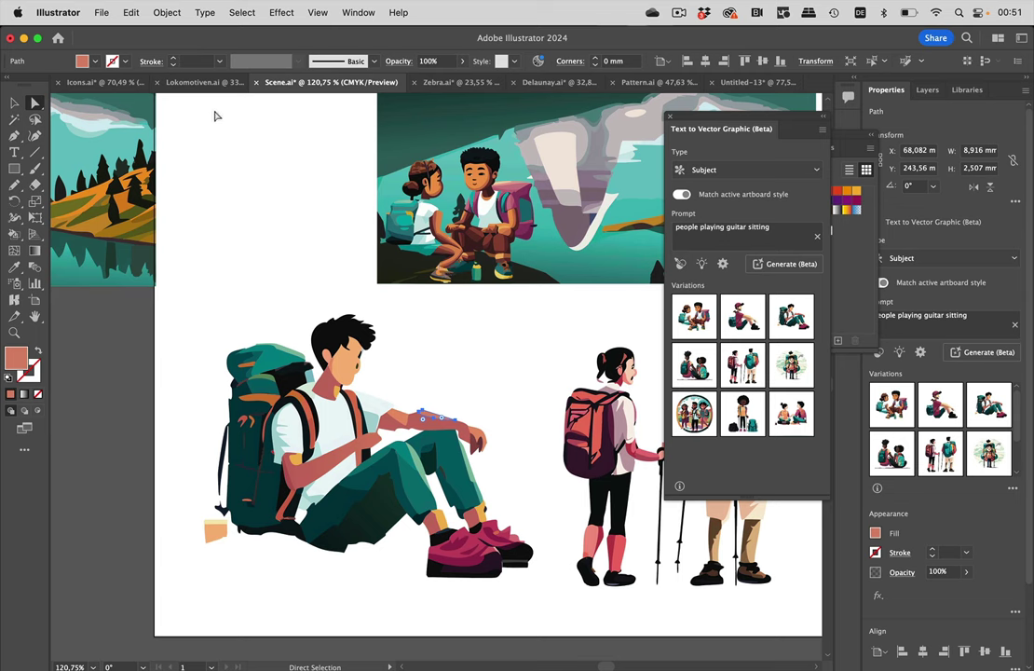
Bring up Icons.ai and zoom in on the locomotive icon
{"action": "left_click", "coordinate": [106, 82]}
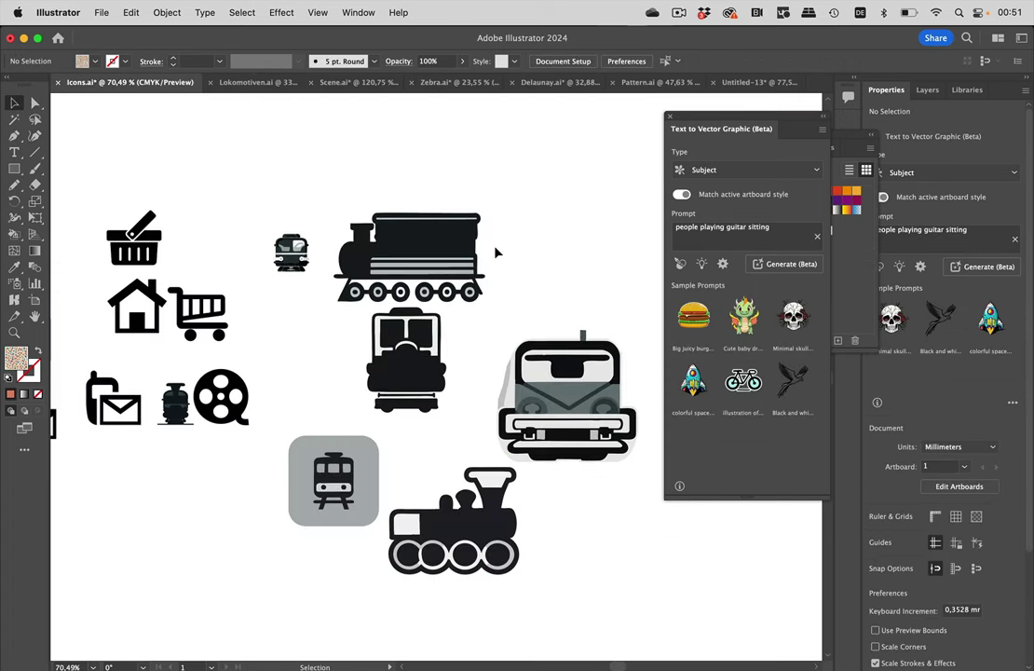
{"action": "scroll", "coordinate": [495, 252], "scroll_direction": "up", "scroll_amount": 3}
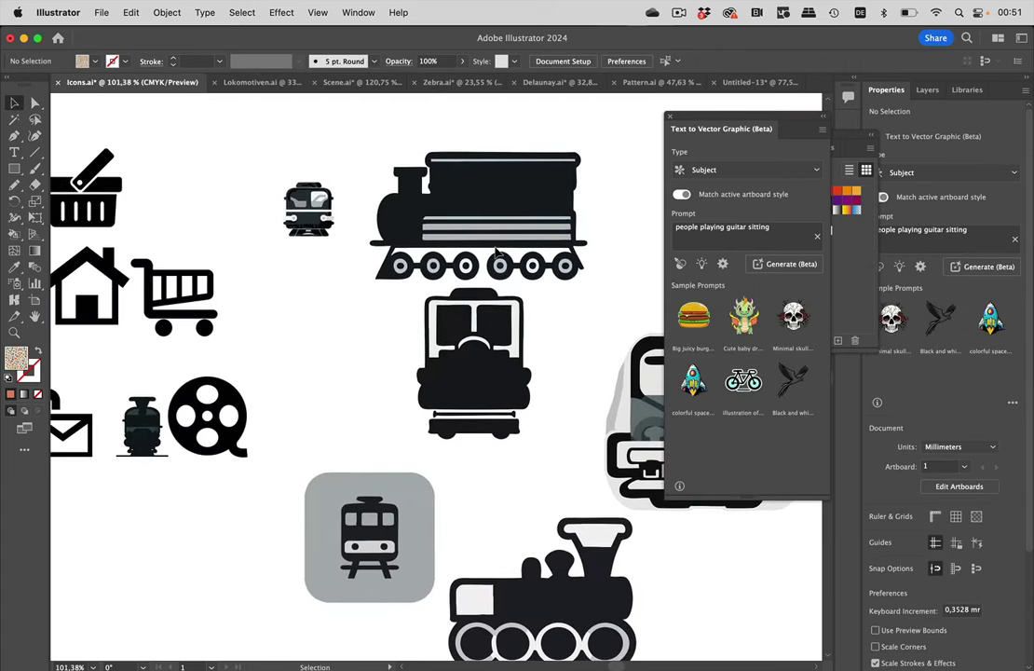
{"action": "scroll", "coordinate": [548, 305], "scroll_direction": "left", "scroll_amount": 5}
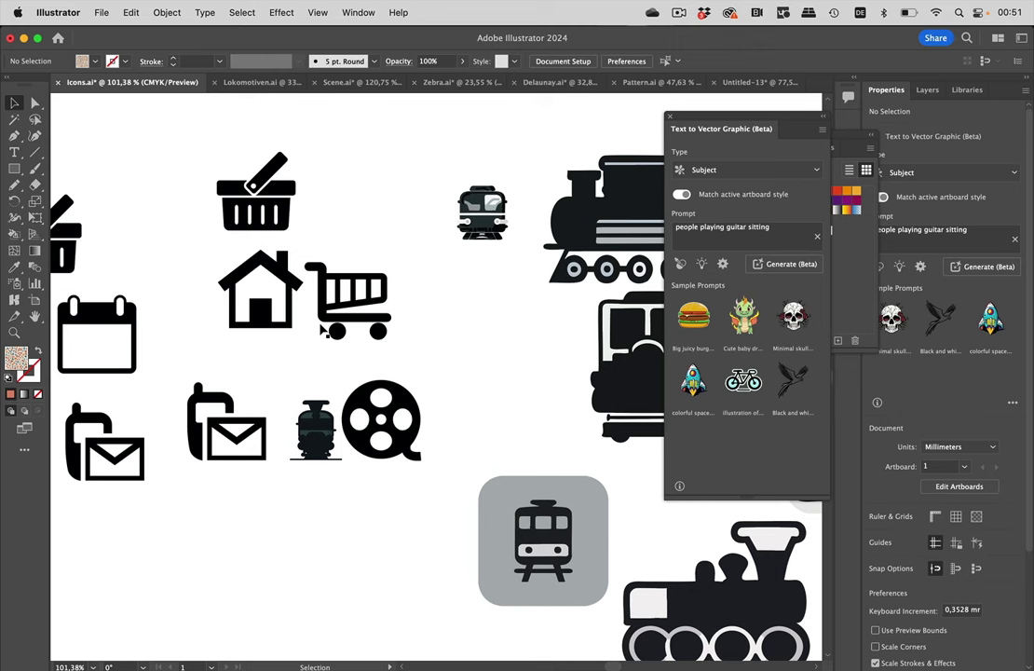
{"action": "scroll", "coordinate": [320, 330], "scroll_direction": "right", "scroll_amount": 10}
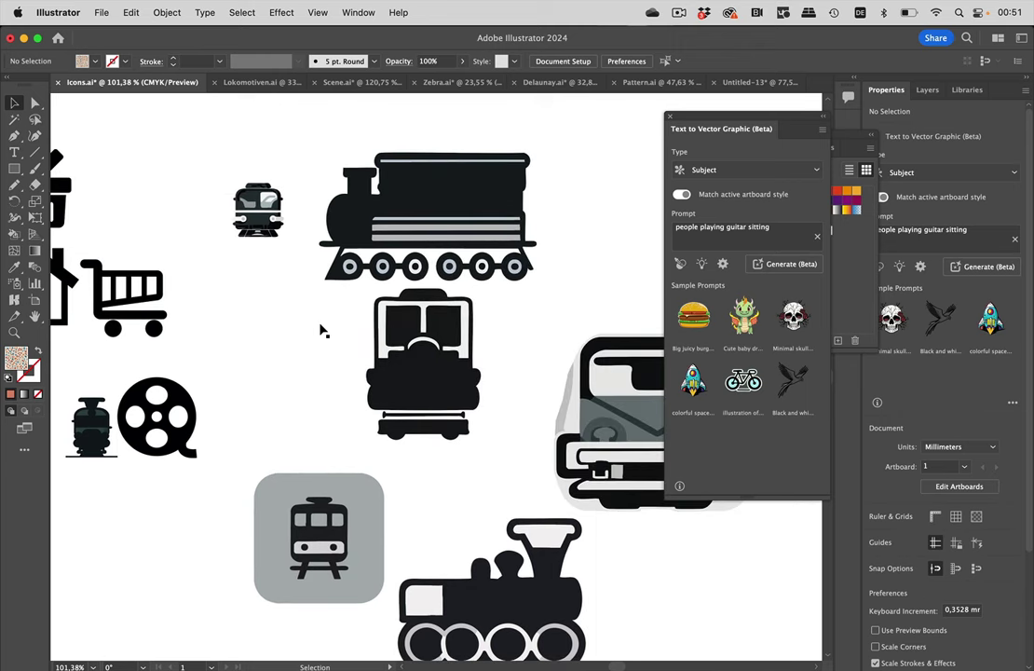
{"action": "scroll", "coordinate": [459, 261], "scroll_direction": "up", "scroll_amount": 5}
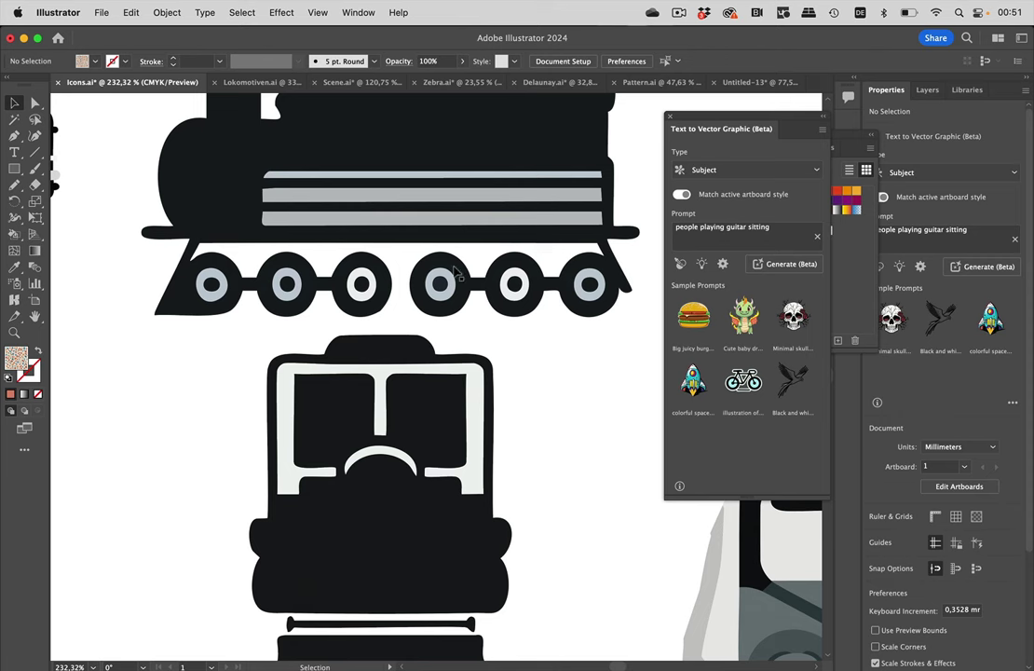
{"action": "scroll", "coordinate": [456, 247], "scroll_direction": "up", "scroll_amount": 3}
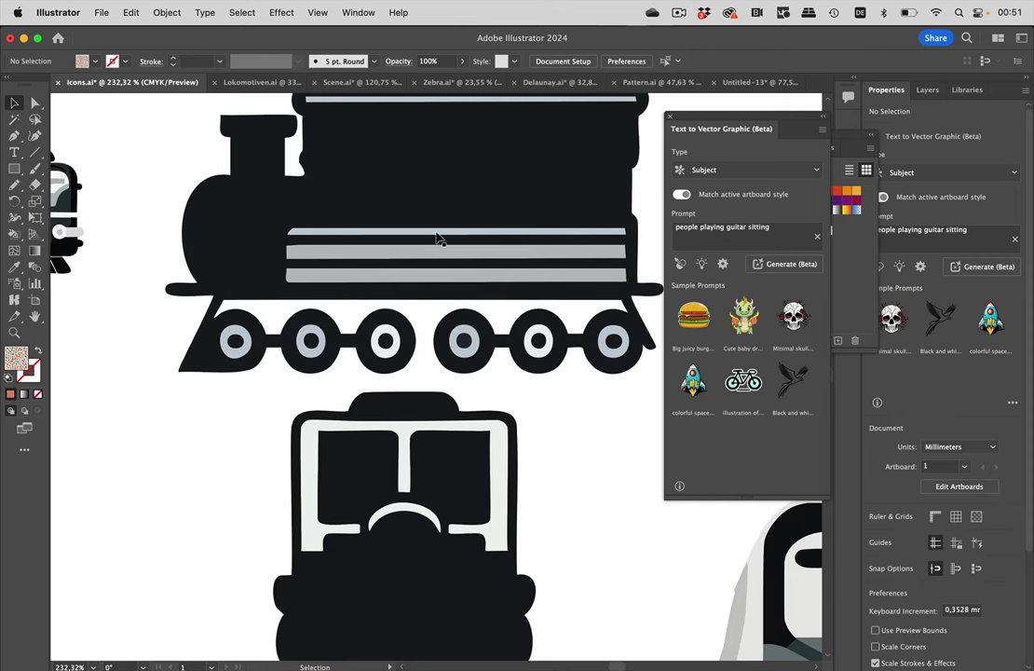
{"action": "left_click", "coordinate": [35, 101]}
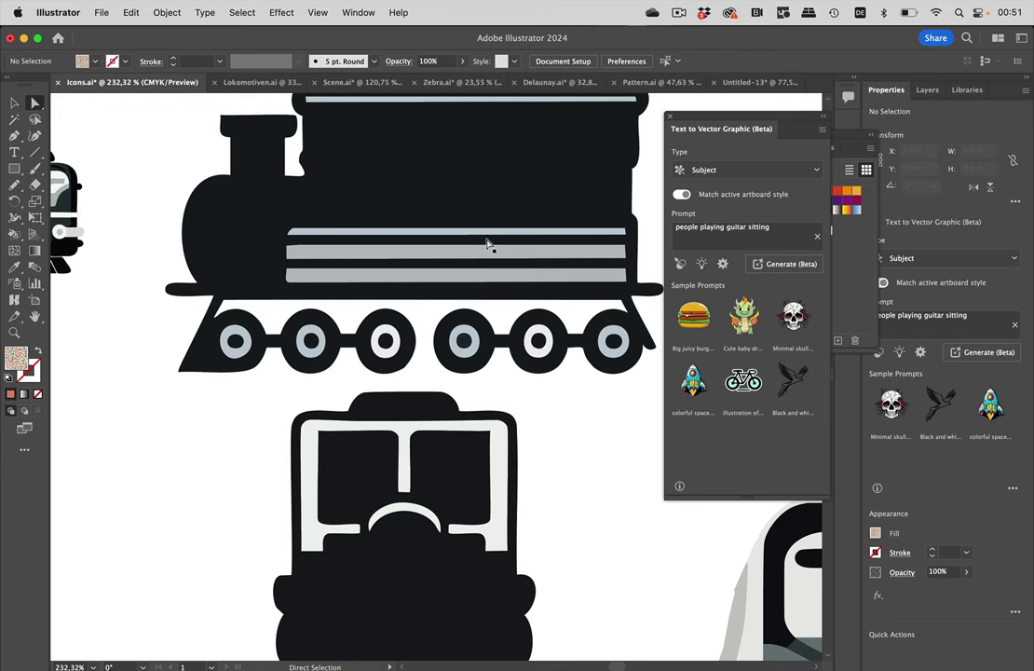
{"action": "left_click", "coordinate": [491, 243]}
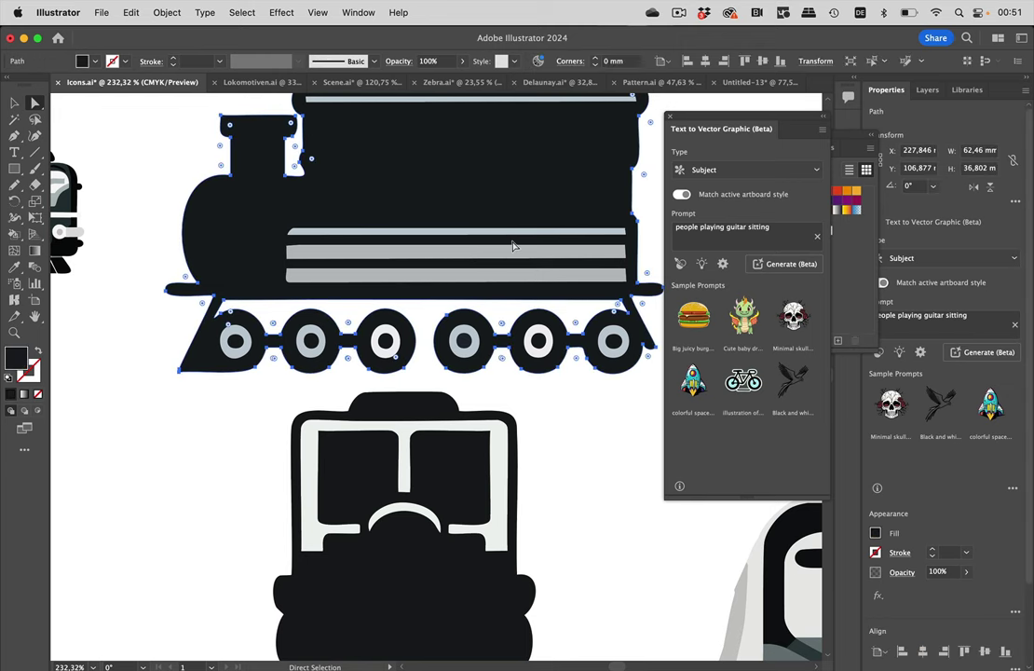
{"action": "key", "text": "super+y"}
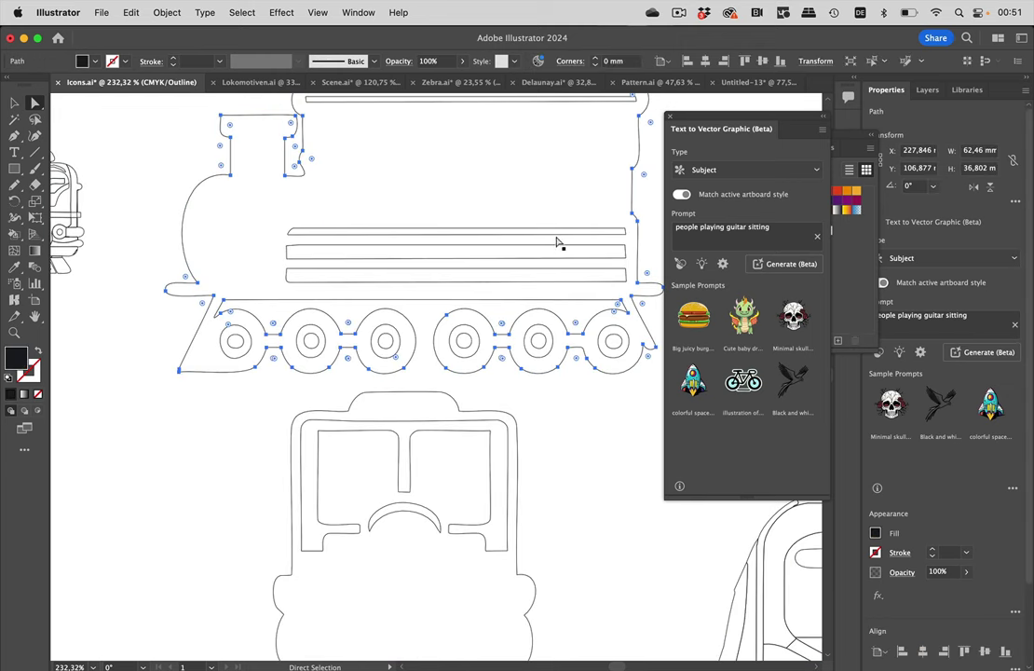
{"action": "left_click", "coordinate": [557, 232]}
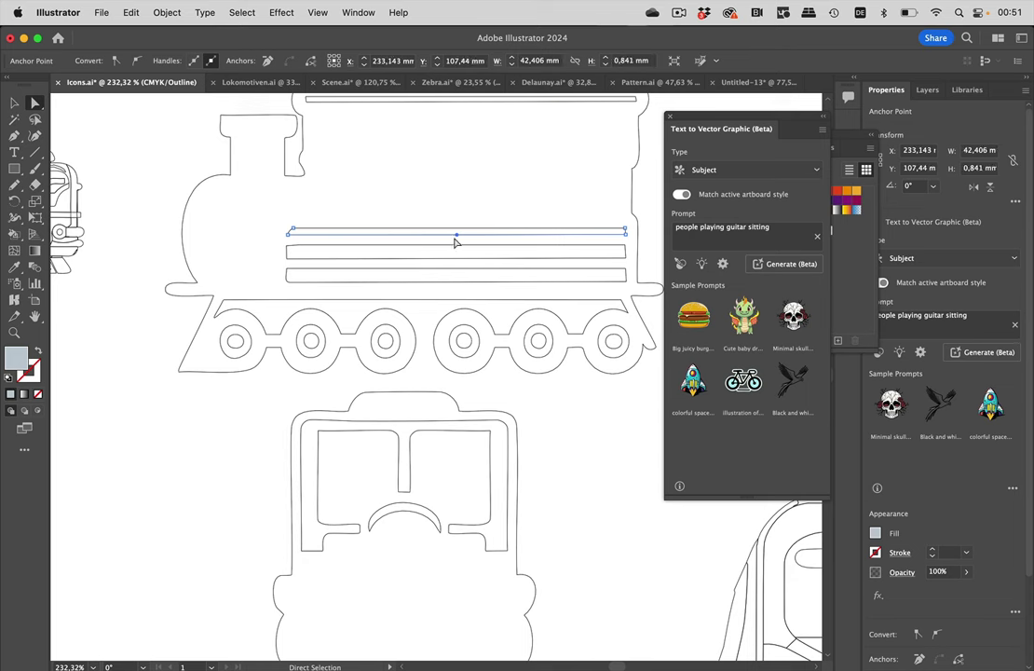
{"action": "left_click_drag", "start_coordinate": [457, 240], "coordinate": [462, 258]}
{"action": "key", "text": "super+z"}
{"action": "left_click", "coordinate": [559, 240]}
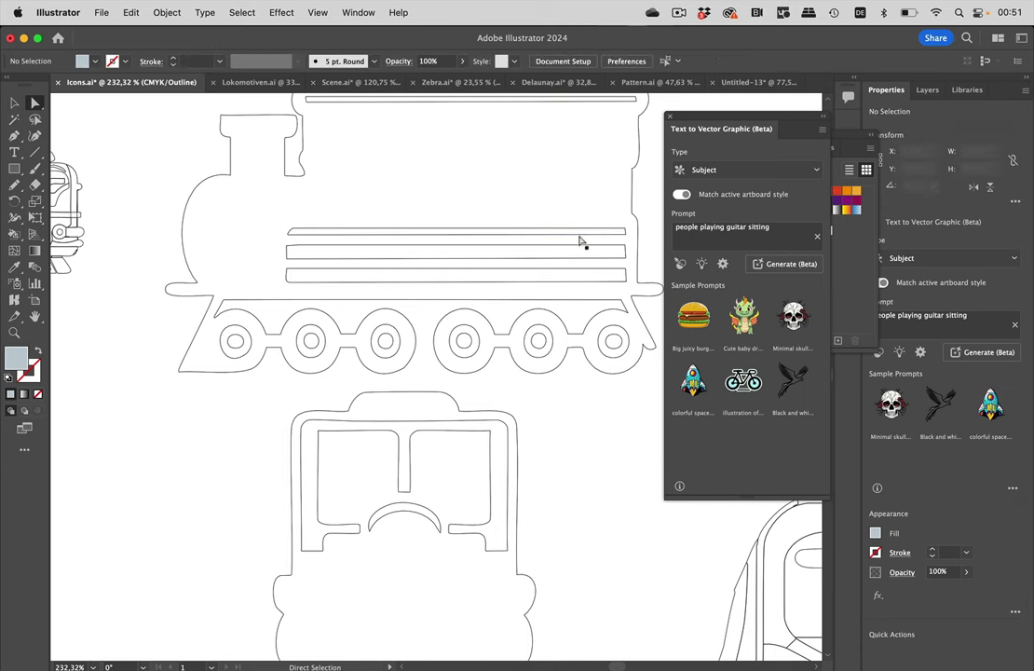
{"action": "scroll", "coordinate": [568, 238], "scroll_direction": "down", "scroll_amount": 5}
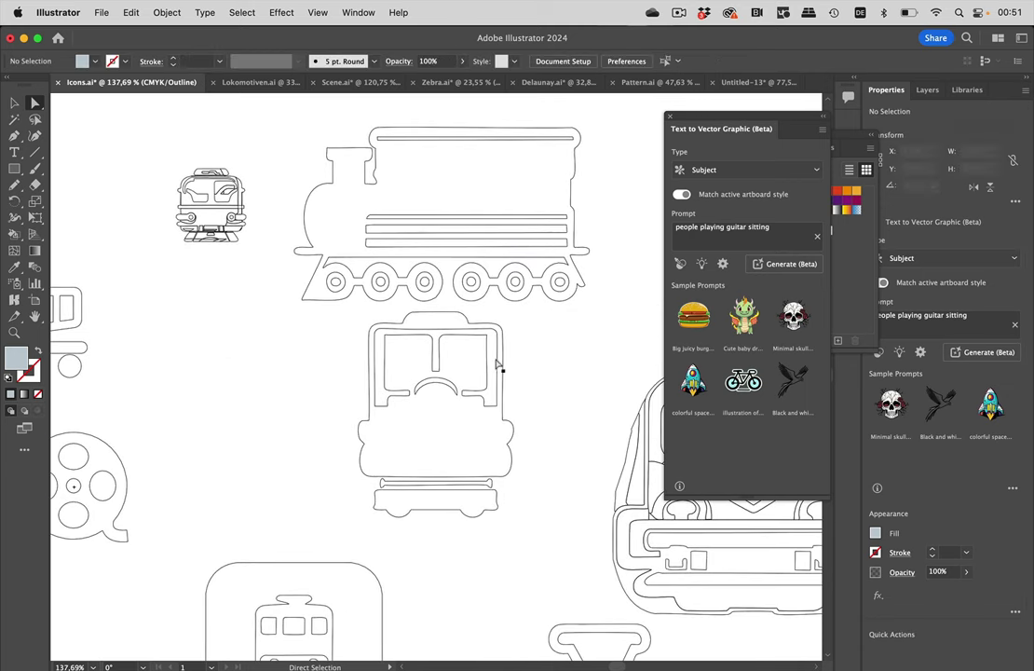
{"action": "left_click", "coordinate": [503, 426]}
{"action": "scroll", "coordinate": [536, 368], "scroll_direction": "up", "scroll_amount": 5}
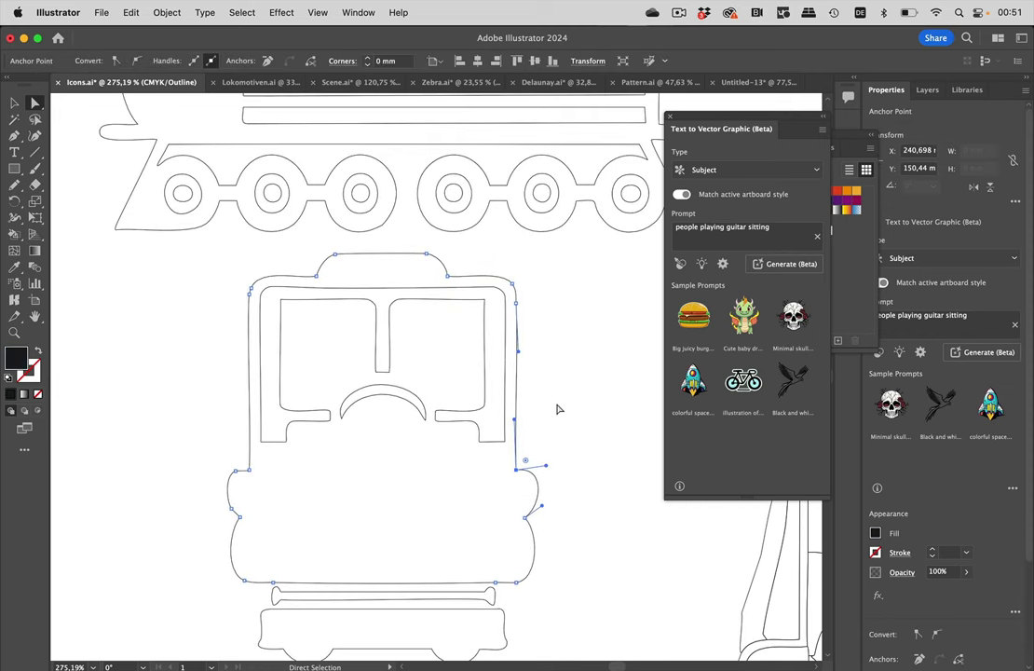
{"action": "left_click", "coordinate": [581, 380]}
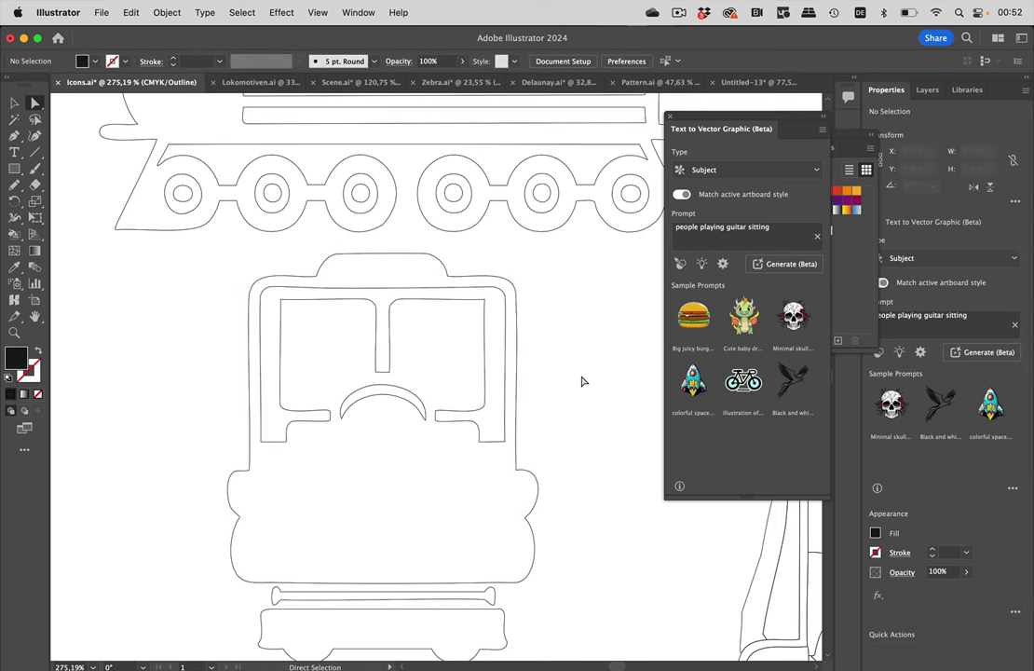
{"action": "key", "text": "ctrl+y"}
Zoom and pan around the locomotive, tram and bus icons
{"action": "scroll", "coordinate": [582, 381], "scroll_direction": "down", "scroll_amount": 5}
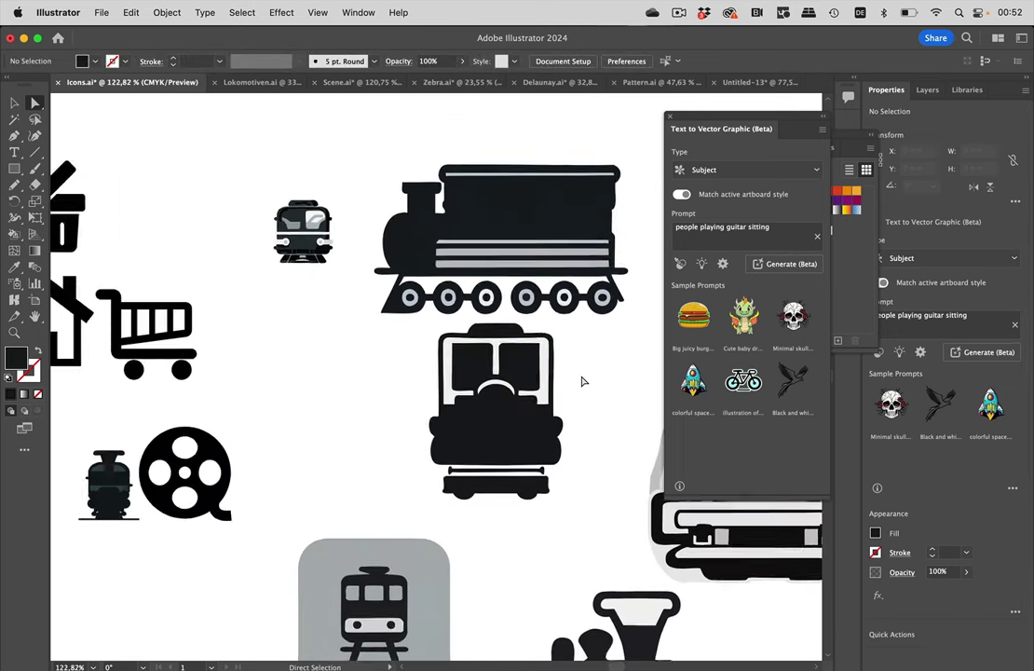
{"action": "scroll", "coordinate": [581, 380], "scroll_direction": "down", "scroll_amount": 2}
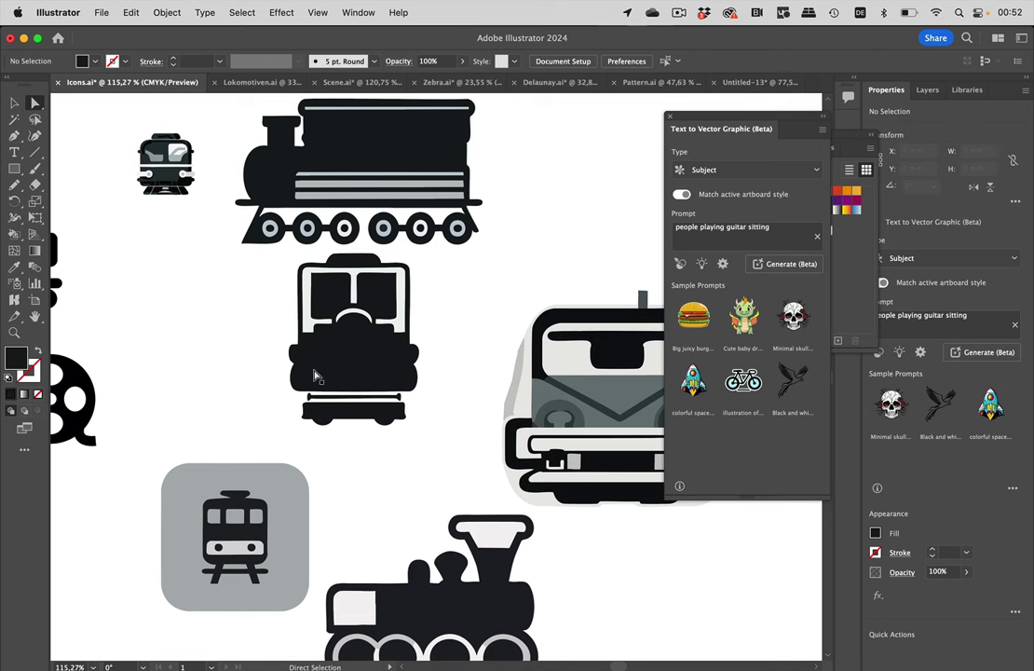
{"action": "scroll", "coordinate": [315, 376], "scroll_direction": "up", "scroll_amount": 5}
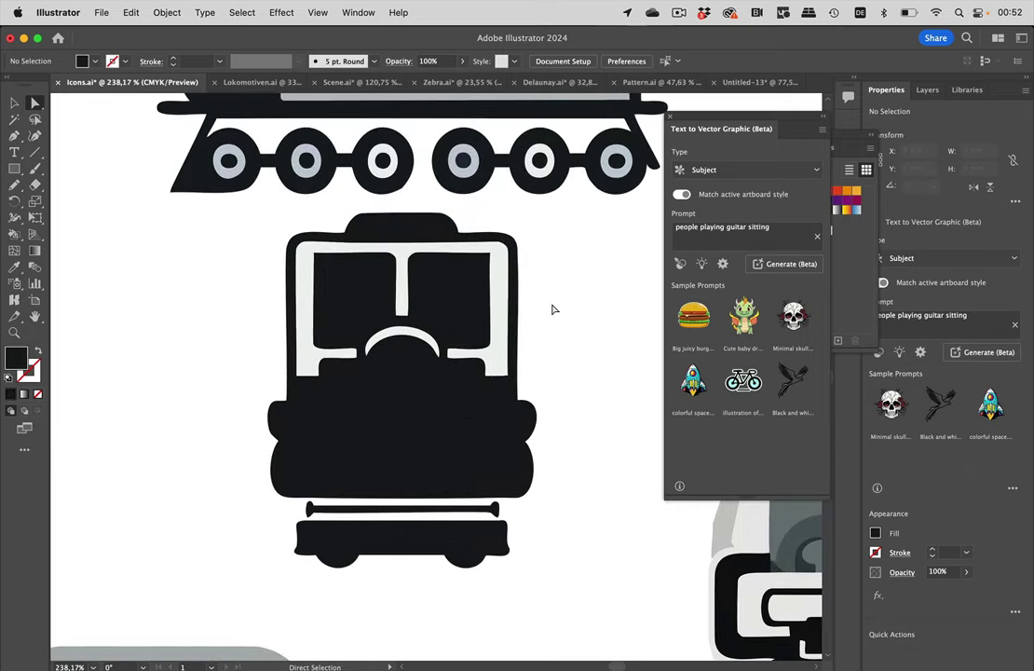
{"action": "scroll", "coordinate": [552, 310], "scroll_direction": "down", "scroll_amount": 5}
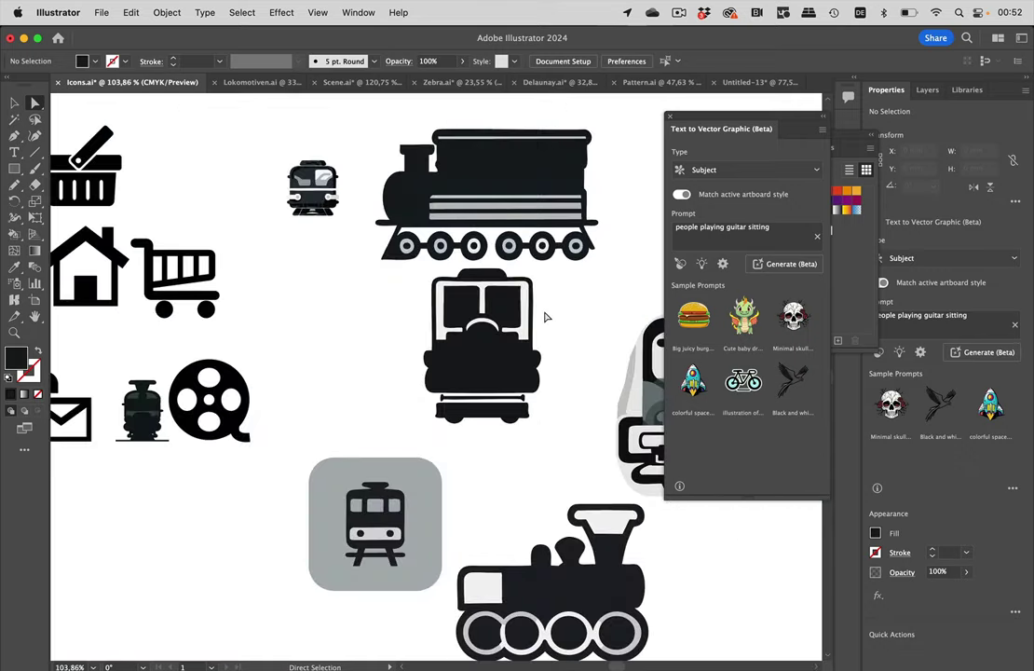
{"action": "scroll", "coordinate": [550, 313], "scroll_direction": "right", "scroll_amount": 3}
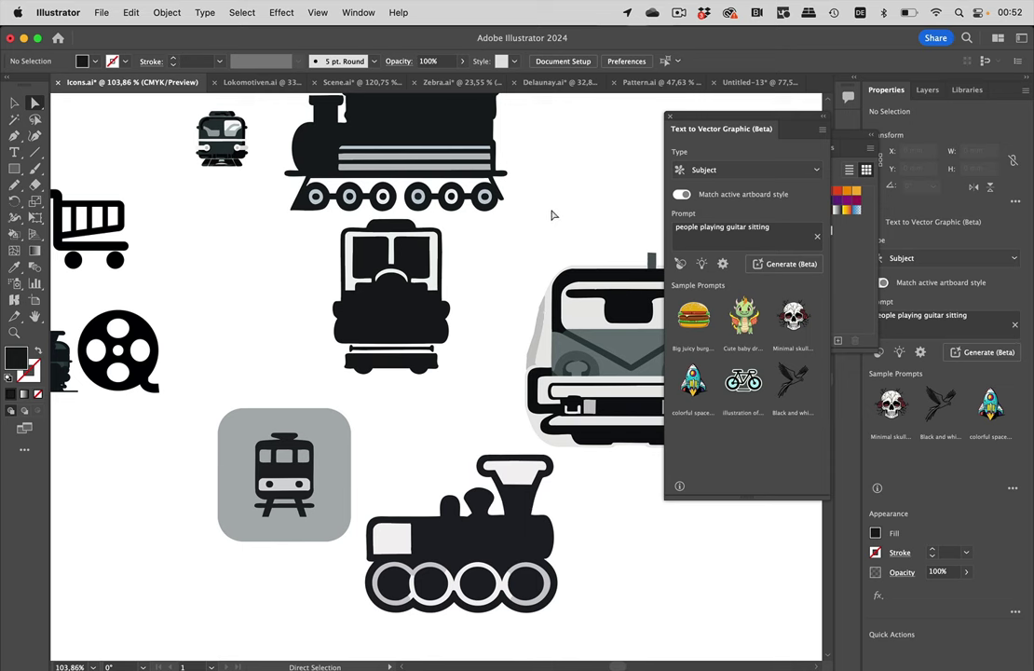
{"action": "scroll", "coordinate": [556, 213], "scroll_direction": "right", "scroll_amount": 2}
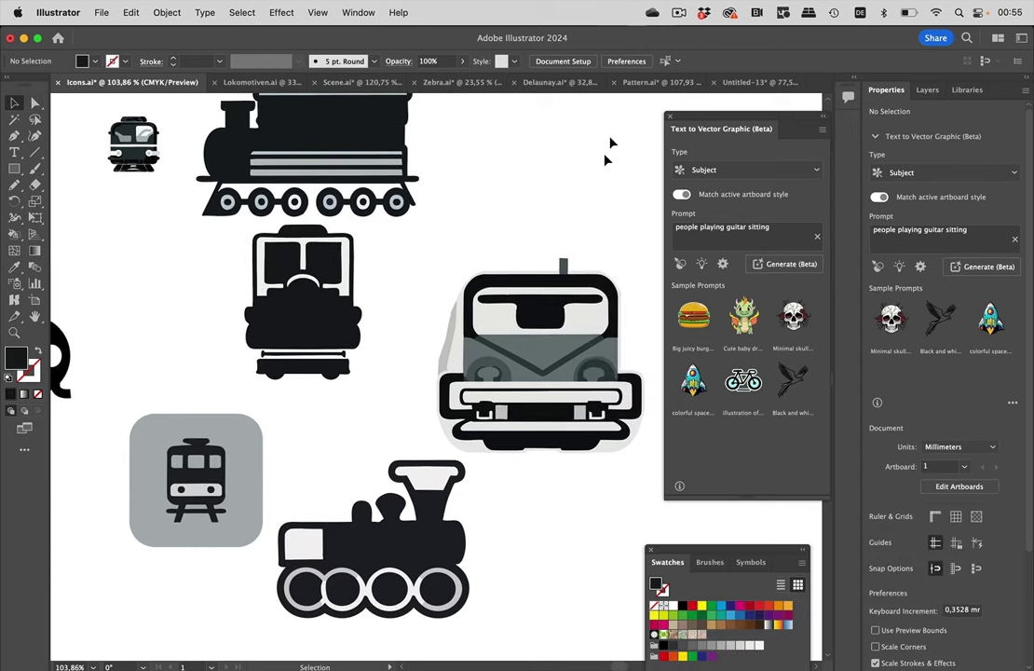
Switch to the Pattern.ai T-shirt document and move the Swatches panel aside
{"action": "left_click", "coordinate": [643, 84]}
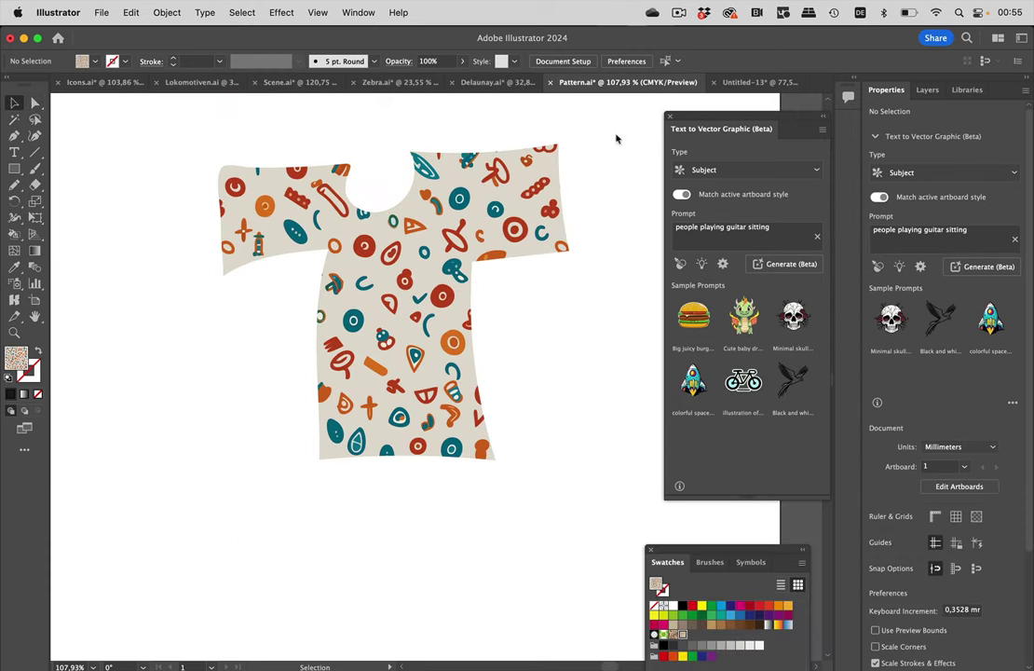
{"action": "scroll", "coordinate": [593, 320], "scroll_direction": "right", "scroll_amount": 2}
{"action": "scroll", "coordinate": [593, 320], "scroll_direction": "down", "scroll_amount": 1}
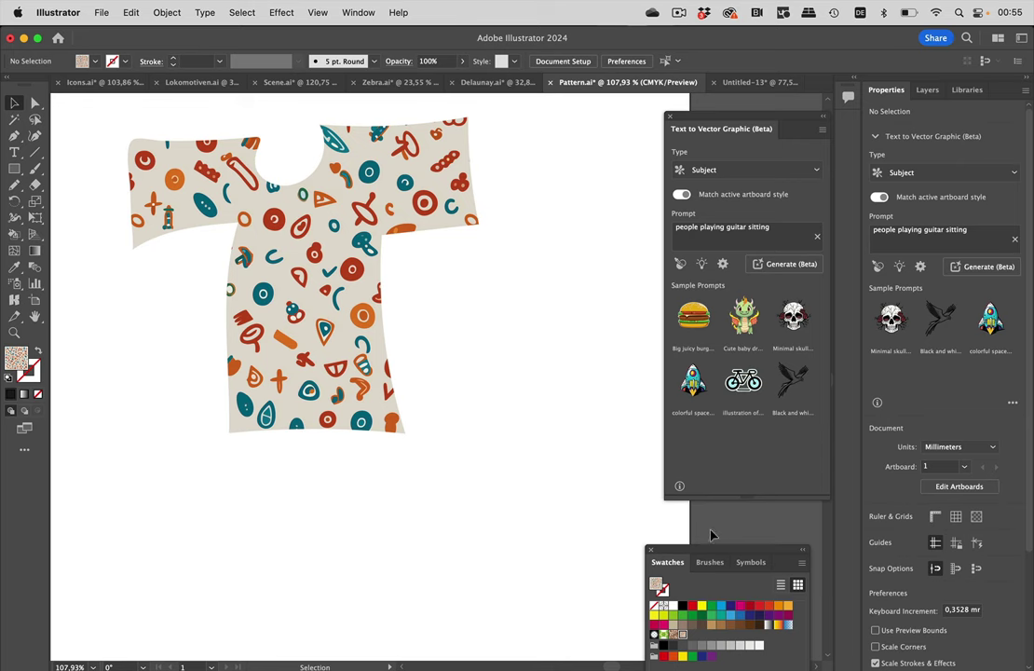
{"action": "left_click_drag", "start_coordinate": [714, 552], "coordinate": [533, 275]}
Enter Pattern Editing Mode for Text To Pattern 3 and reposition the Swatches and tile-settings panels
{"action": "double_click", "coordinate": [502, 359]}
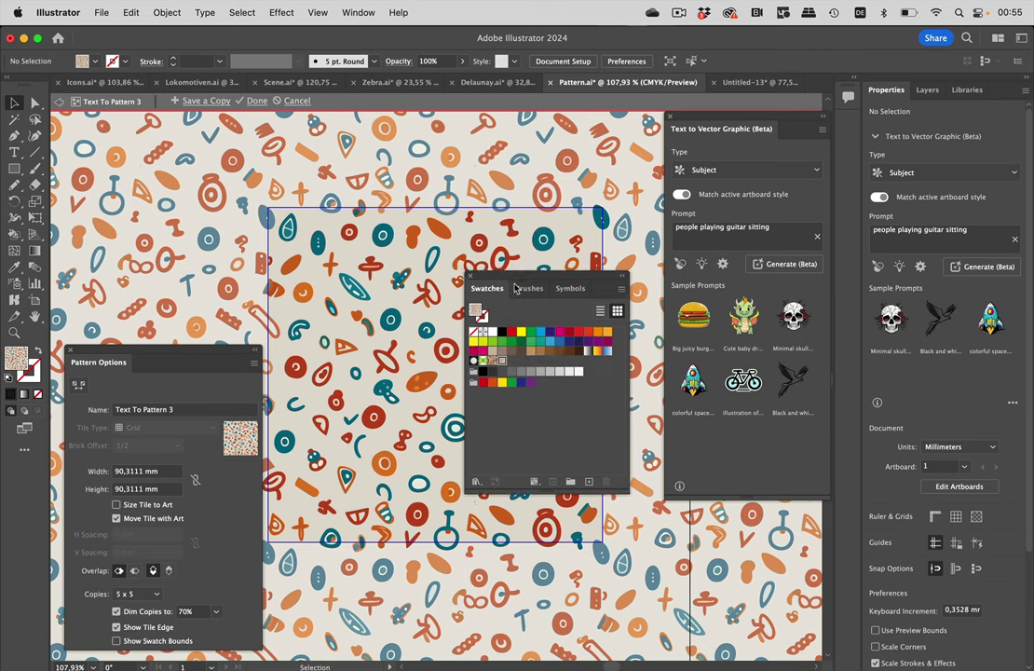
{"action": "left_click_drag", "start_coordinate": [517, 284], "coordinate": [651, 568]}
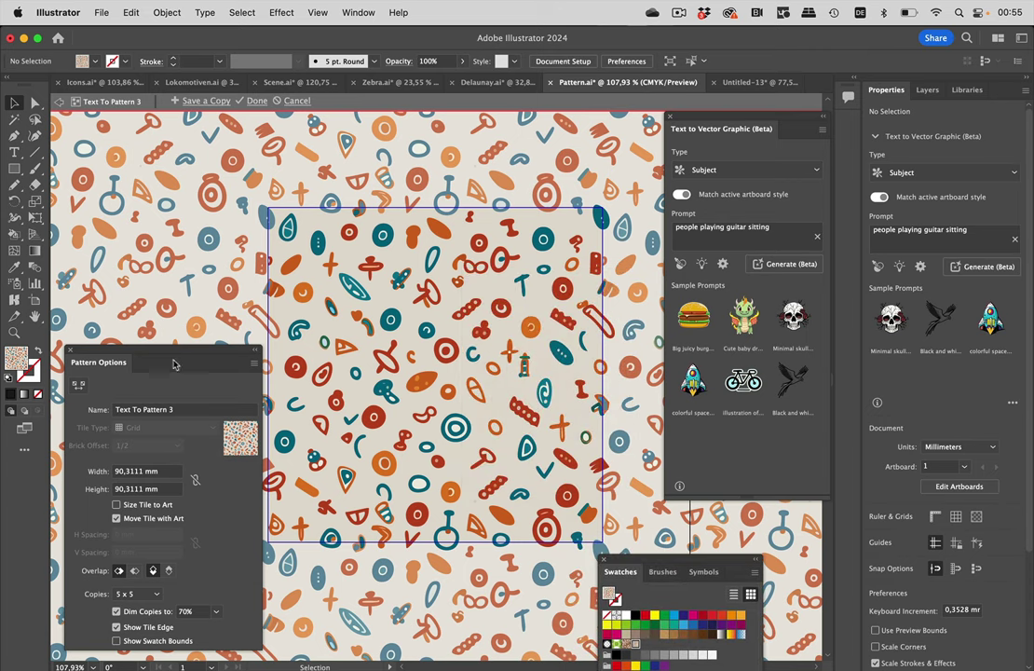
{"action": "left_click_drag", "start_coordinate": [186, 355], "coordinate": [168, 220]}
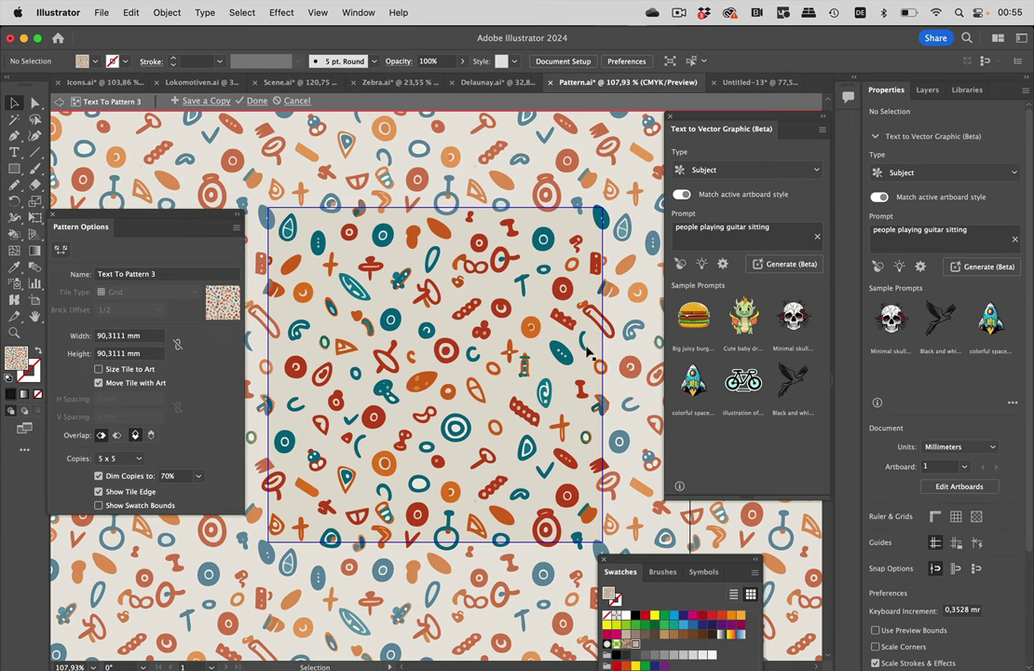
{"action": "scroll", "coordinate": [597, 351], "scroll_direction": "up", "scroll_amount": 5}
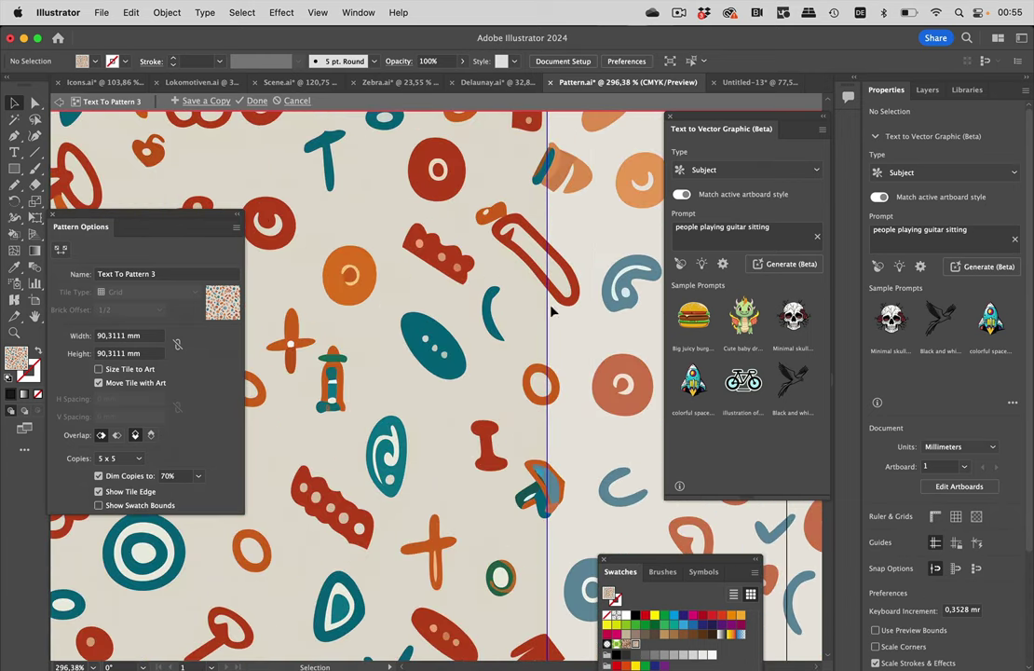
{"action": "left_click", "coordinate": [34, 102]}
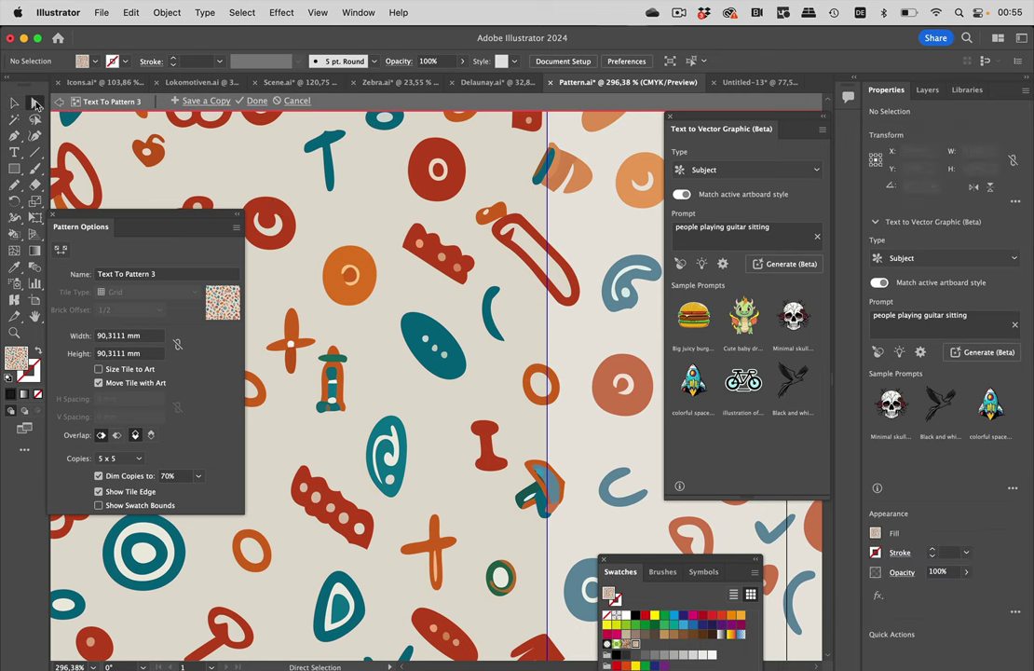
{"action": "left_click", "coordinate": [421, 331]}
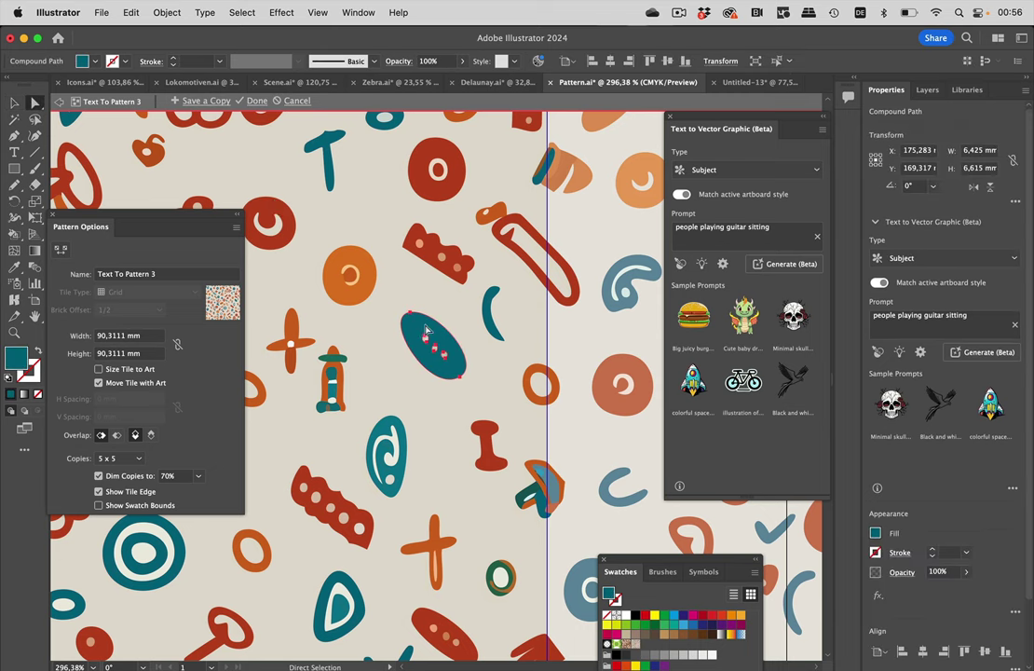
{"action": "left_click_drag", "start_coordinate": [417, 328], "coordinate": [379, 345]}
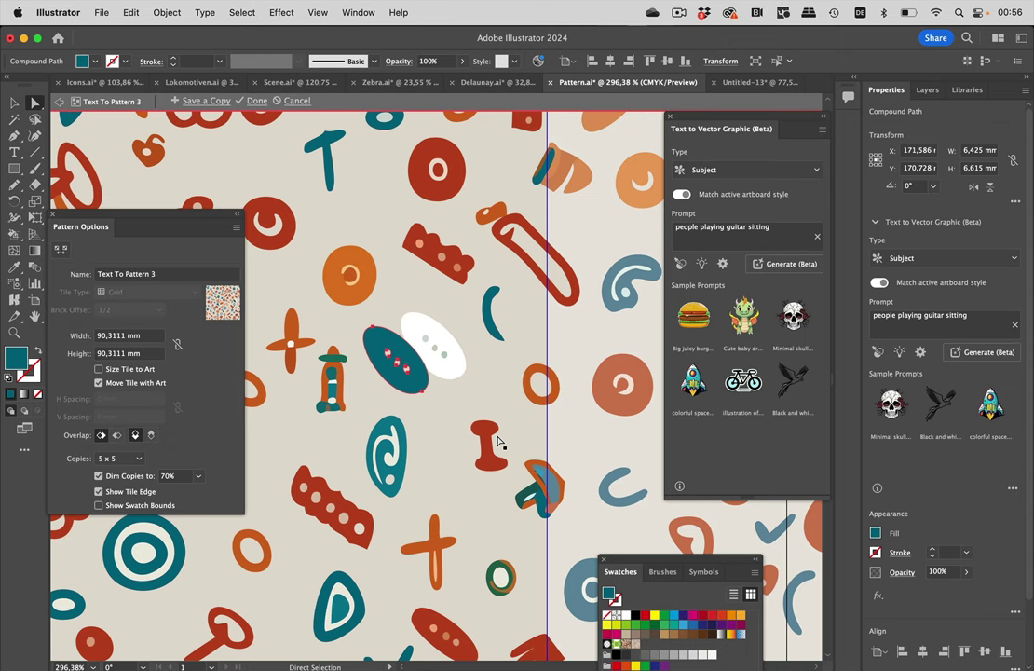
{"action": "key", "text": "v"}
{"action": "key", "text": "super+z"}
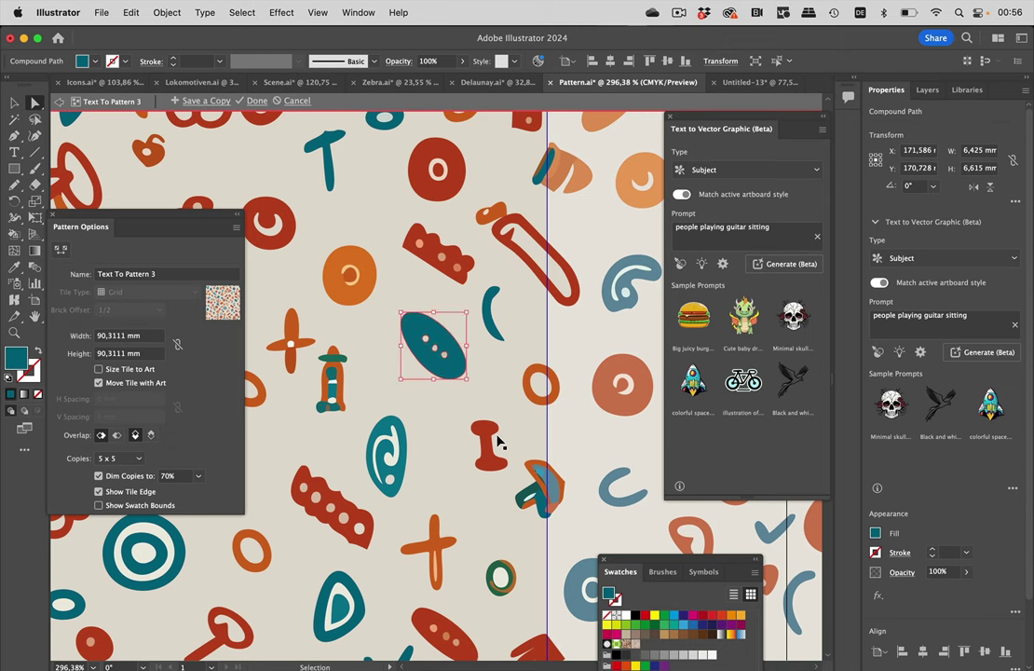
{"action": "left_click", "coordinate": [599, 441]}
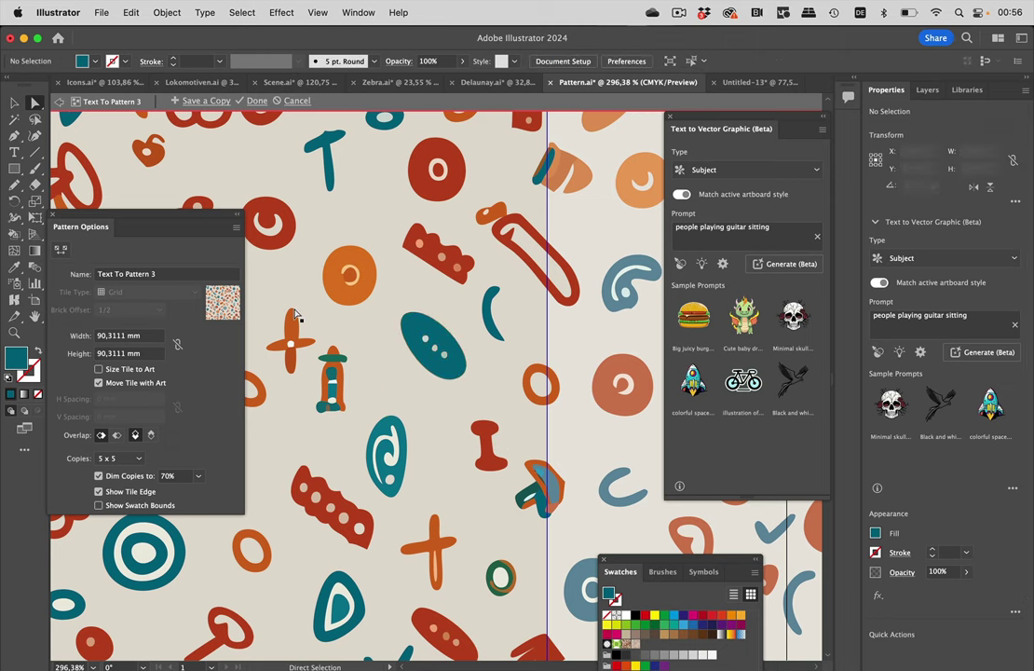
{"action": "scroll", "coordinate": [599, 440], "scroll_direction": "left", "scroll_amount": 10}
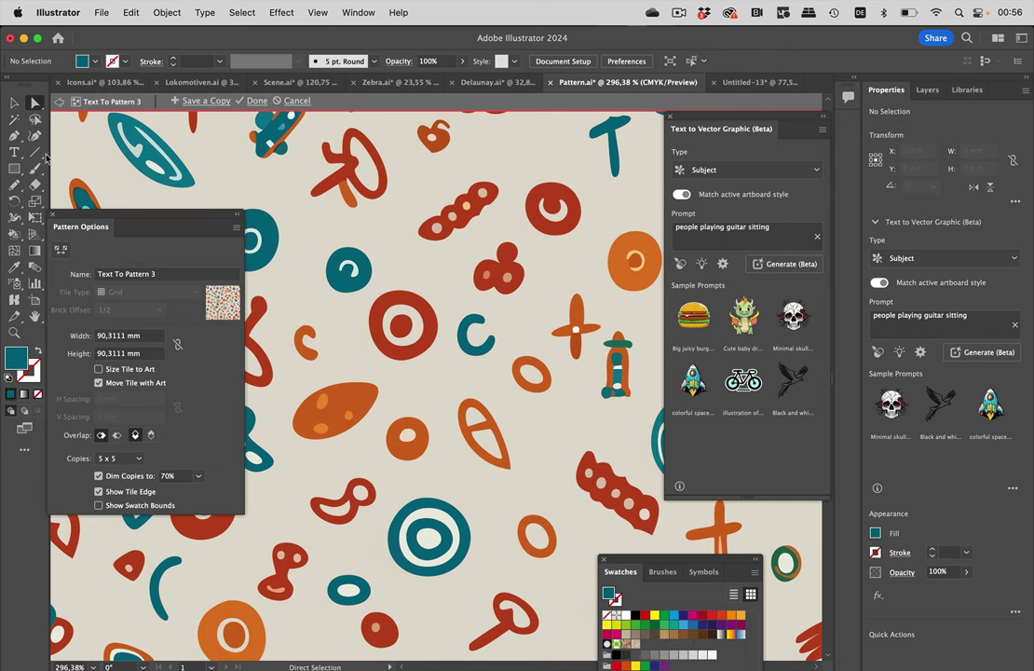
{"action": "key", "text": "v"}
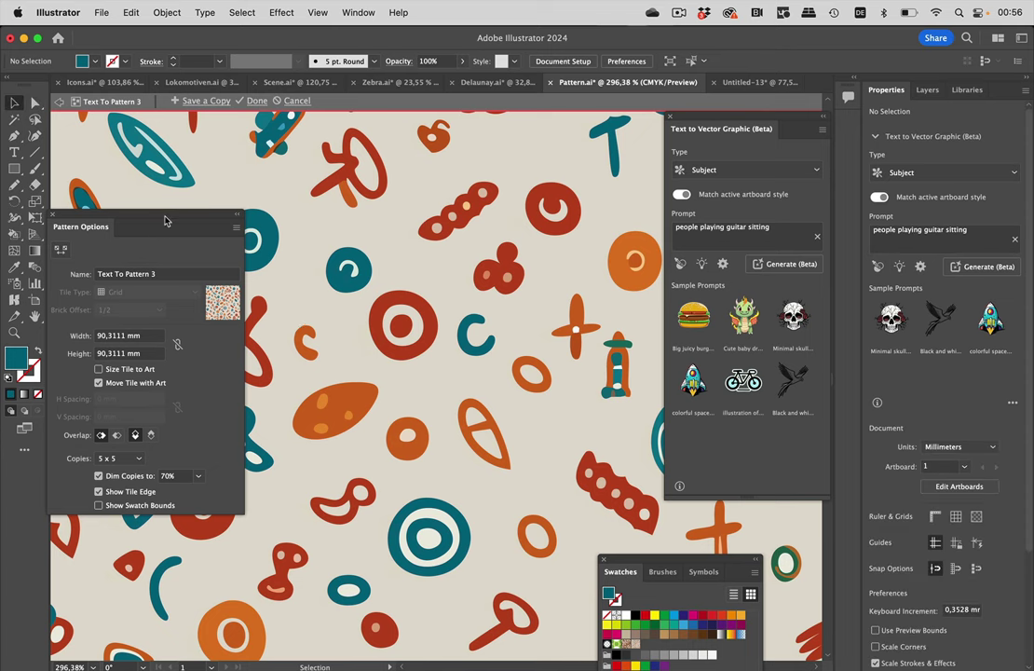
Move the Pattern Options panel right and zoom out to about 70% to show the 5 x 5 repeat grid
{"action": "left_click_drag", "start_coordinate": [165, 221], "coordinate": [233, 221]}
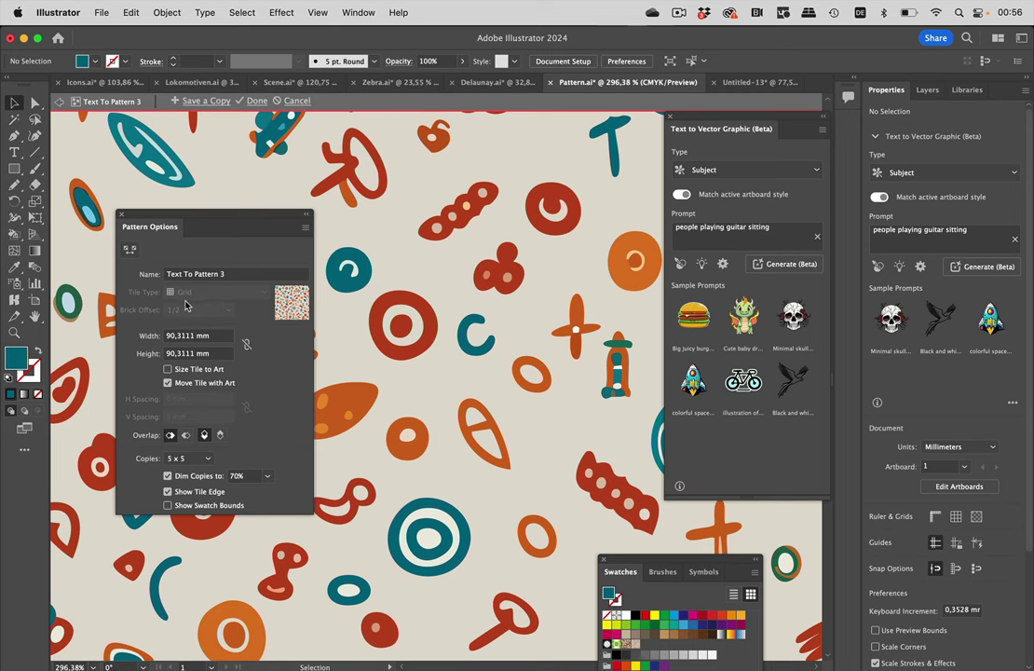
{"action": "scroll", "coordinate": [527, 366], "scroll_direction": "down", "scroll_amount": 5}
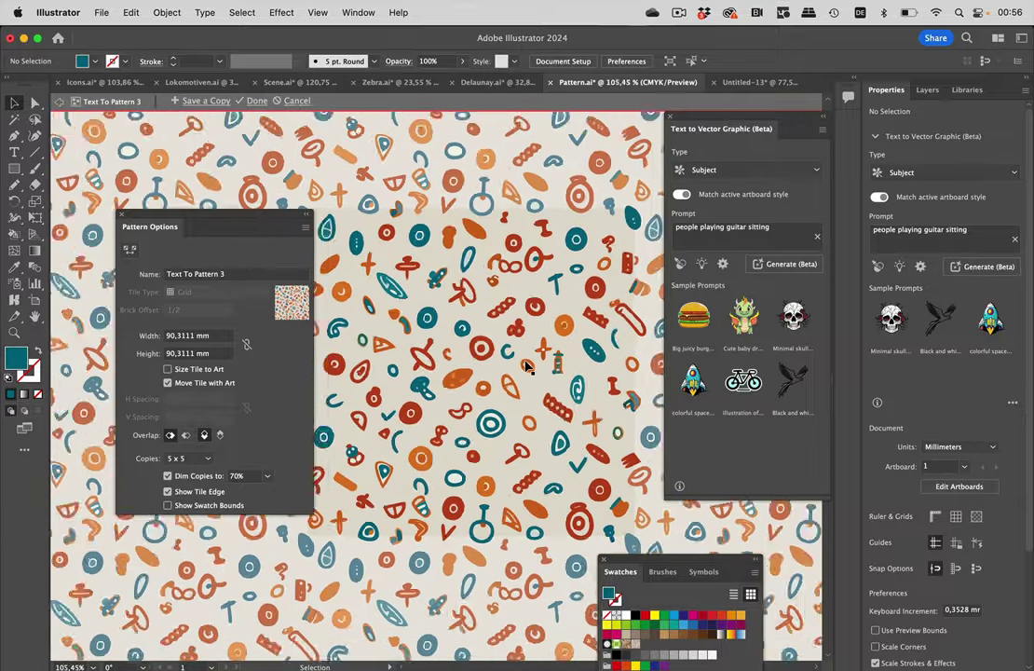
{"action": "scroll", "coordinate": [527, 367], "scroll_direction": "down", "scroll_amount": 2}
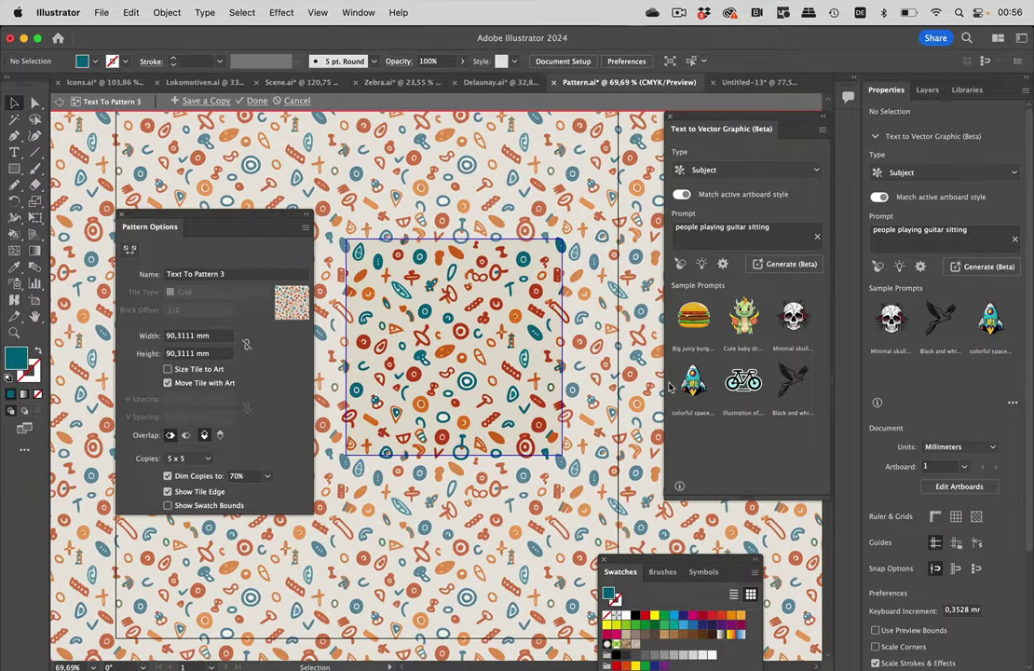
{"action": "scroll", "coordinate": [517, 311], "scroll_direction": "right", "scroll_amount": 3}
{"action": "scroll", "coordinate": [517, 311], "scroll_direction": "down", "scroll_amount": 2}
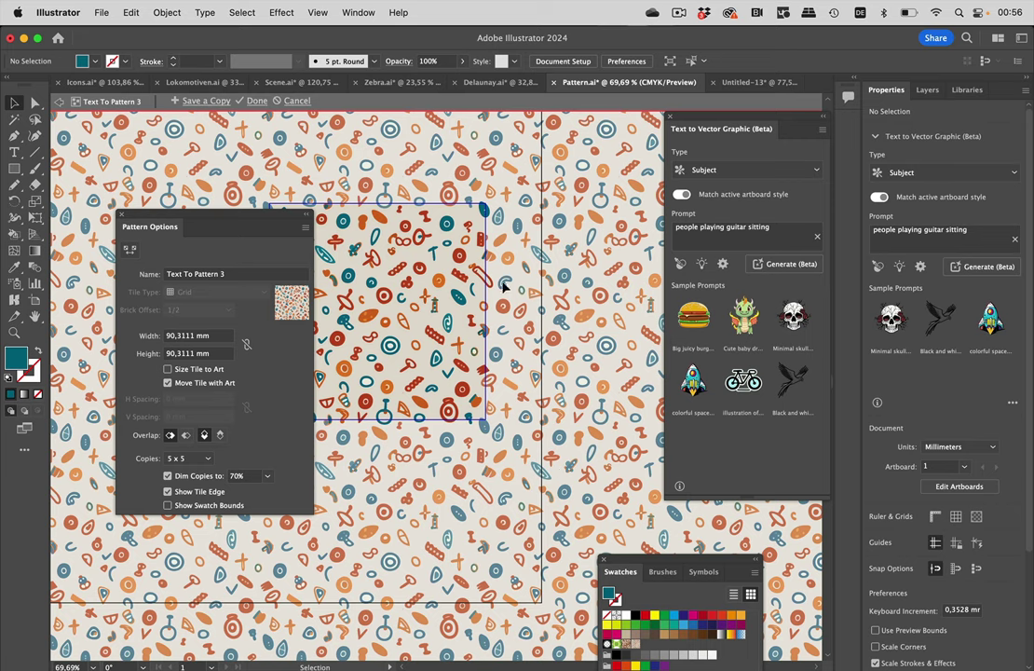
{"action": "scroll", "coordinate": [497, 275], "scroll_direction": "up", "scroll_amount": 5}
{"action": "left_click", "coordinate": [481, 308]}
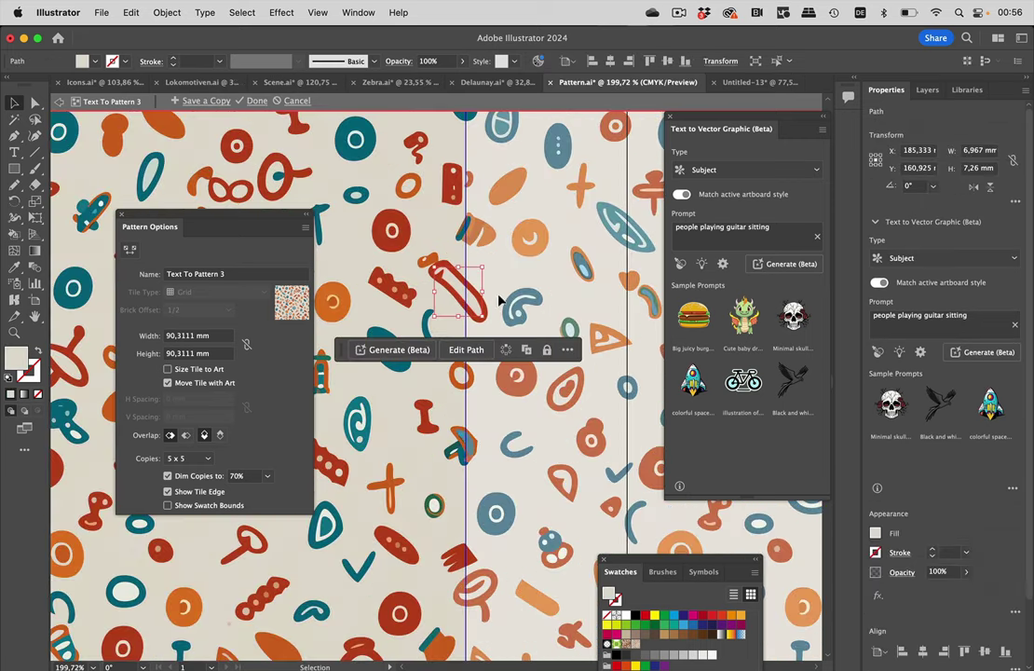
{"action": "scroll", "coordinate": [508, 294], "scroll_direction": "left", "scroll_amount": 3}
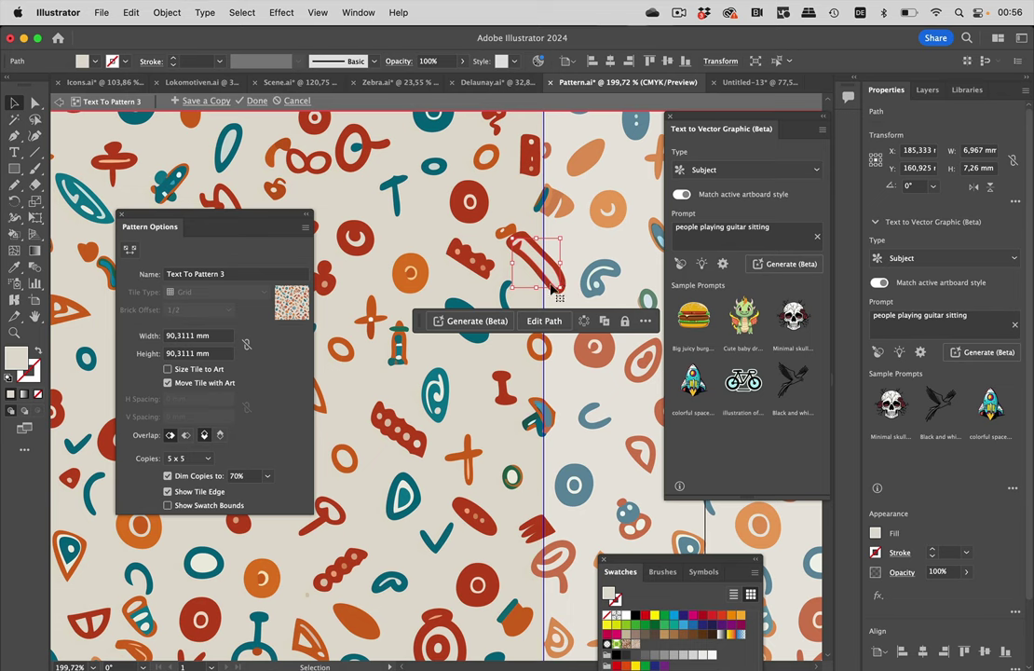
{"action": "left_click", "coordinate": [590, 261]}
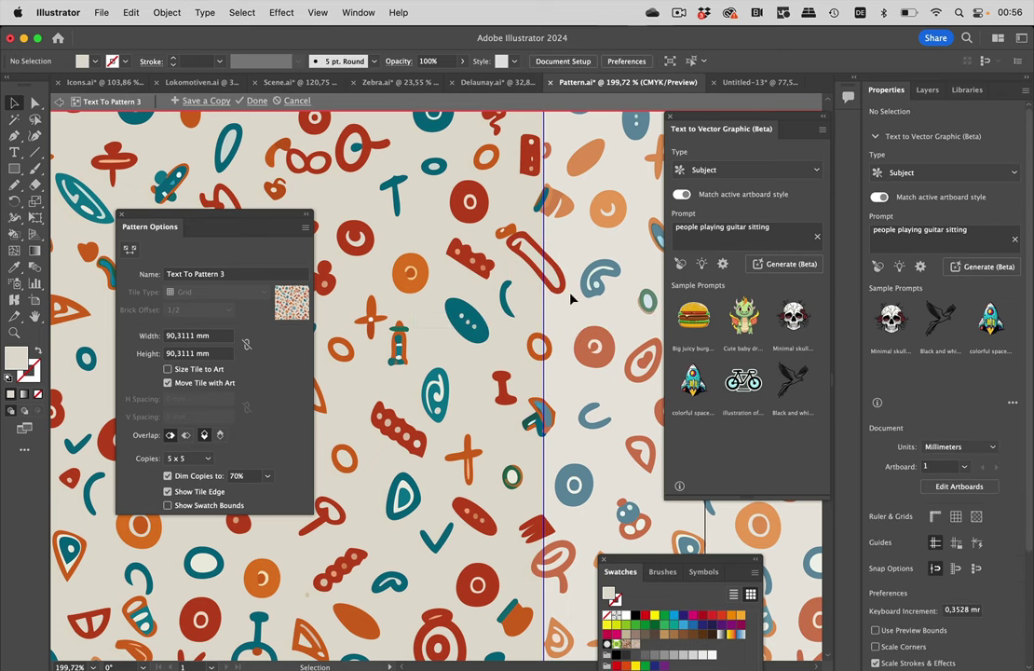
{"action": "left_click", "coordinate": [539, 251]}
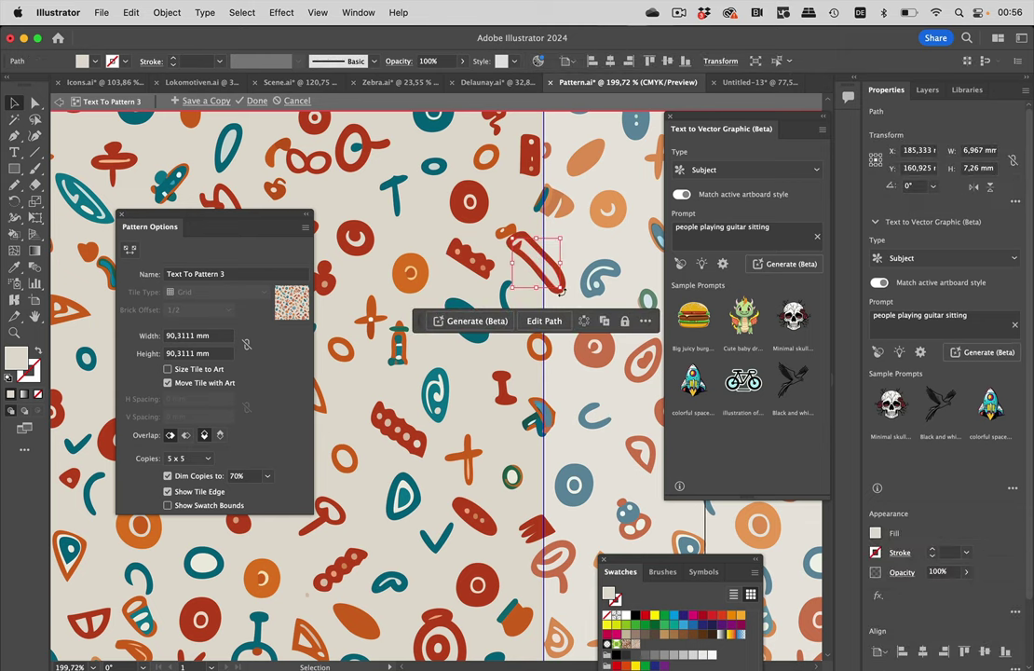
{"action": "scroll", "coordinate": [560, 292], "scroll_direction": "down", "scroll_amount": 2}
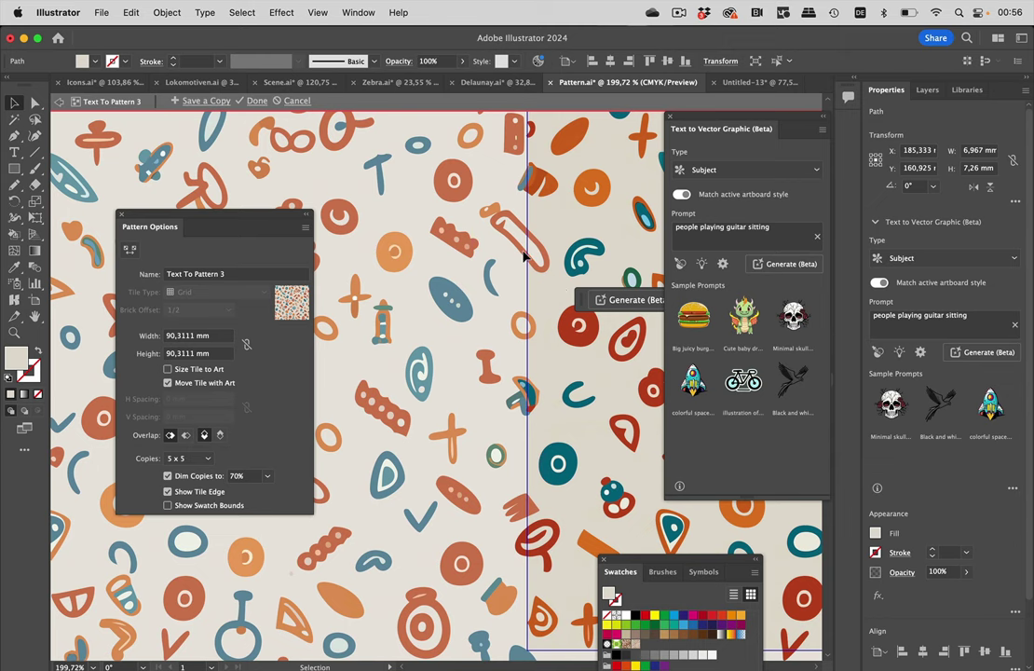
{"action": "left_click", "coordinate": [549, 259]}
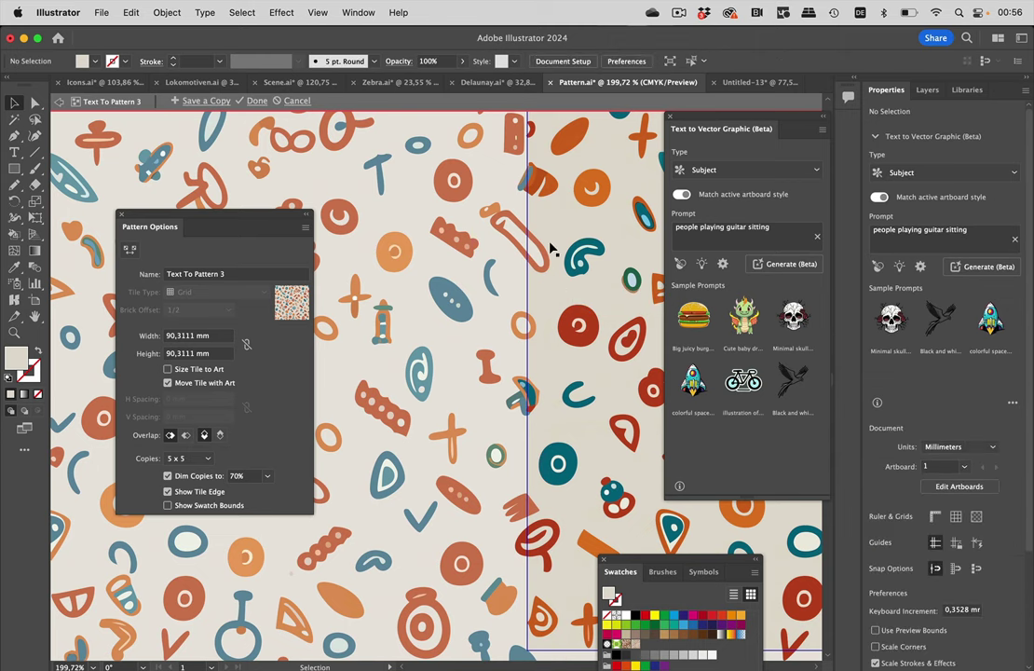
{"action": "scroll", "coordinate": [549, 254], "scroll_direction": "right", "scroll_amount": 10}
{"action": "scroll", "coordinate": [550, 254], "scroll_direction": "down", "scroll_amount": 2}
{"action": "scroll", "coordinate": [550, 249], "scroll_direction": "left", "scroll_amount": 3}
{"action": "scroll", "coordinate": [549, 249], "scroll_direction": "up", "scroll_amount": 1}
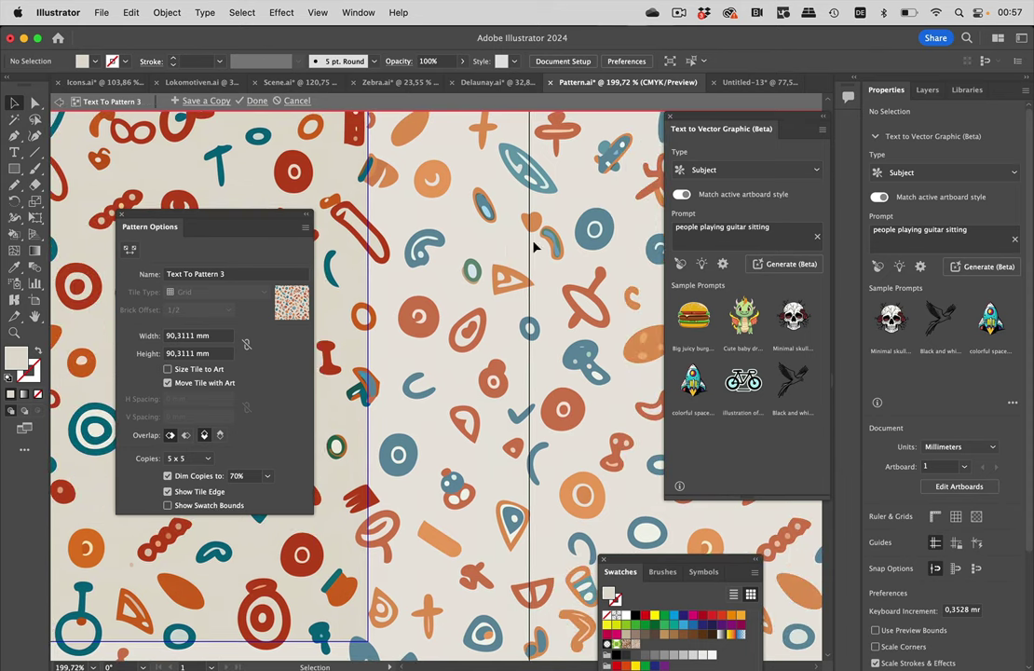
{"action": "left_click", "coordinate": [386, 257]}
{"action": "scroll", "coordinate": [373, 246], "scroll_direction": "left", "scroll_amount": 15}
{"action": "scroll", "coordinate": [373, 247], "scroll_direction": "up", "scroll_amount": 1}
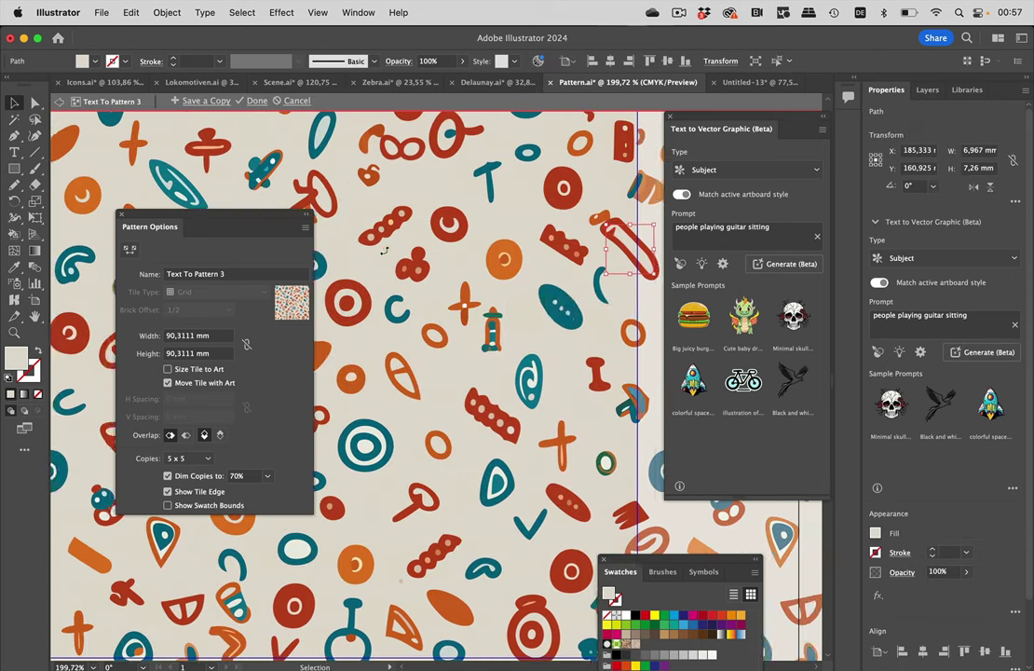
{"action": "scroll", "coordinate": [354, 238], "scroll_direction": "right", "scroll_amount": 8}
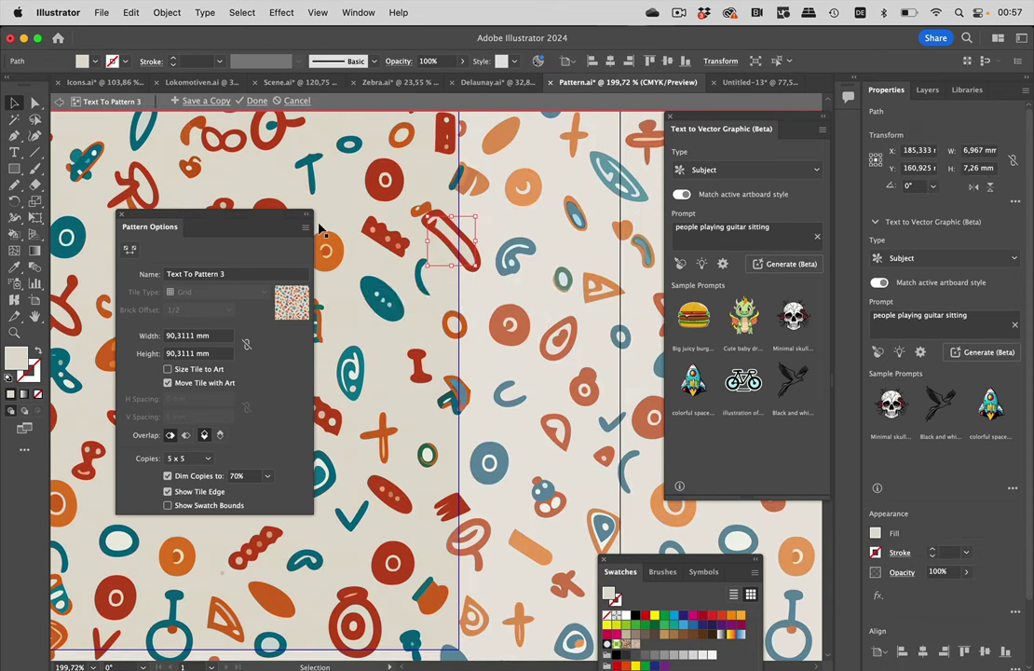
{"action": "left_click", "coordinate": [492, 236]}
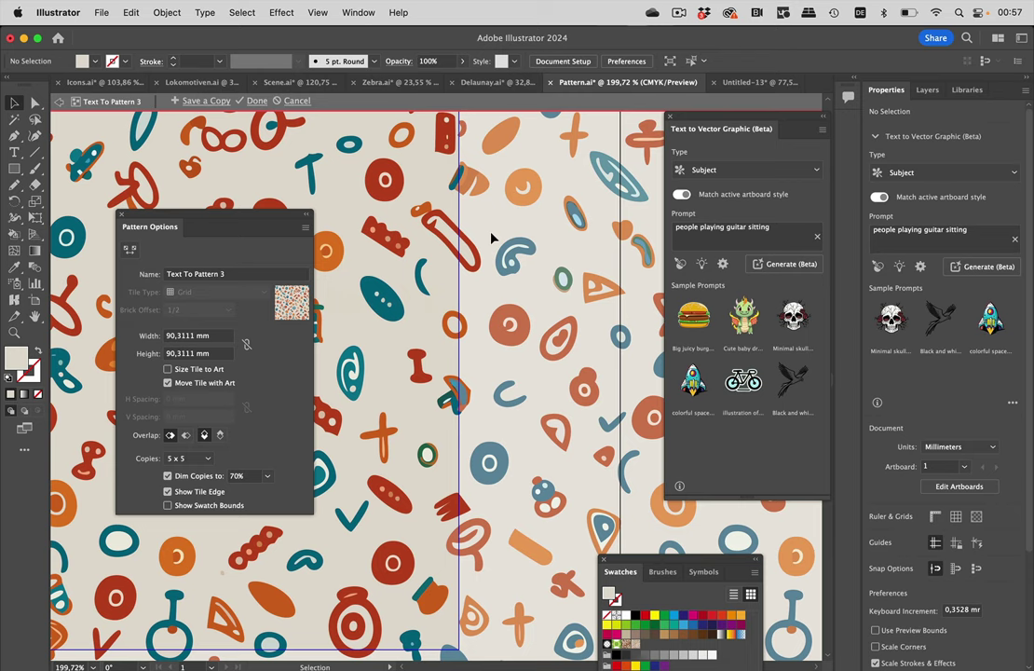
{"action": "scroll", "coordinate": [492, 237], "scroll_direction": "left", "scroll_amount": 4}
{"action": "scroll", "coordinate": [492, 237], "scroll_direction": "up", "scroll_amount": 1}
Zoom out to about 95% and shift the Pattern Options panel slightly left
{"action": "scroll", "coordinate": [484, 248], "scroll_direction": "down", "scroll_amount": 5}
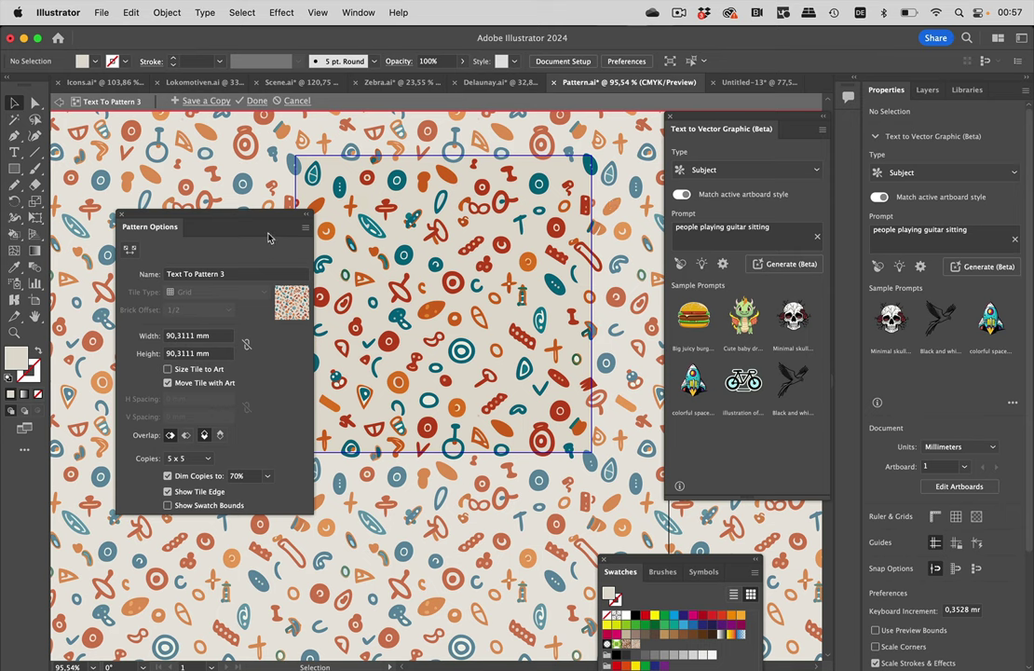
{"action": "left_click_drag", "start_coordinate": [226, 218], "coordinate": [198, 220]}
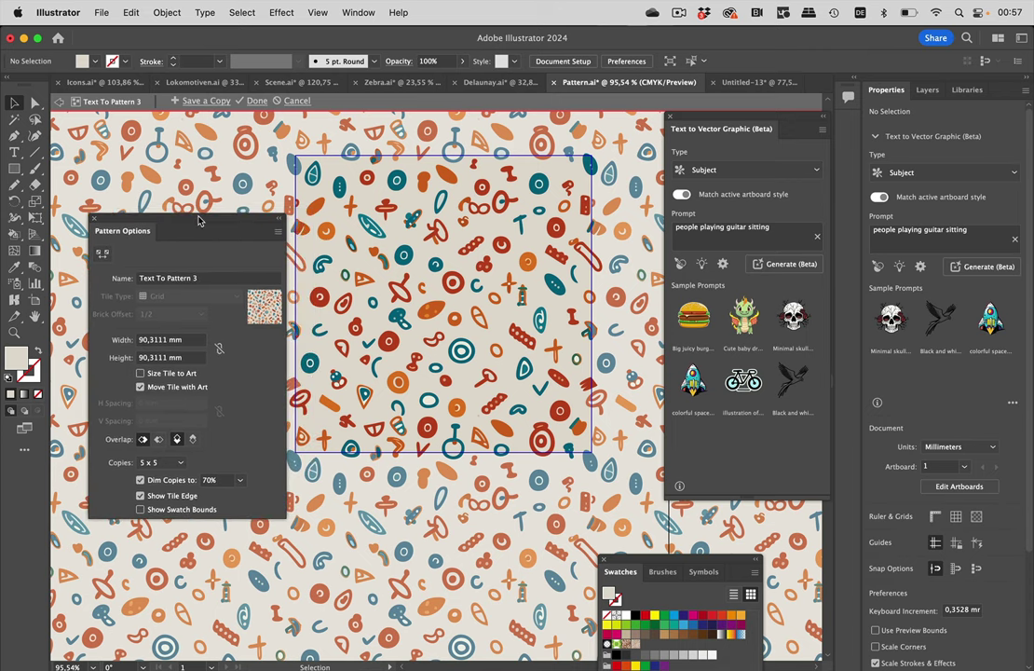